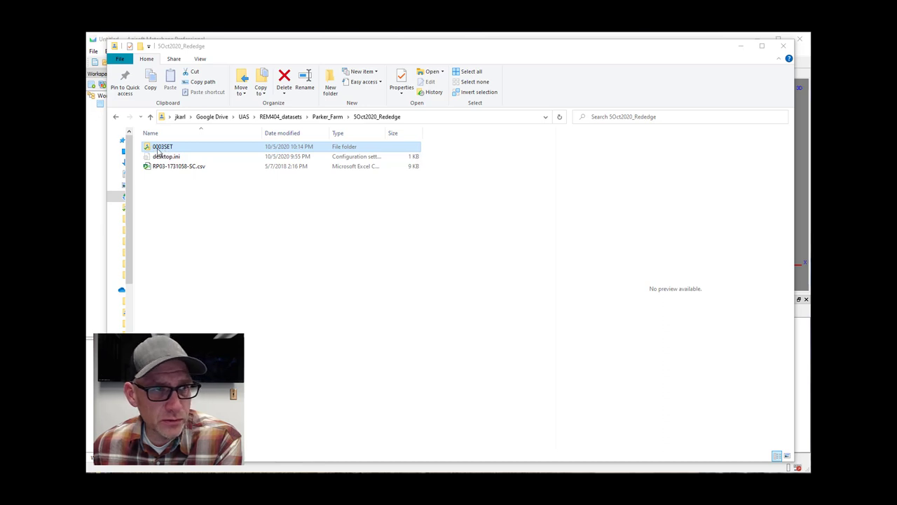
Open the 0003SET folder, then its 000 subfolder to see the TIF thumbnails.
double_click(160, 149)
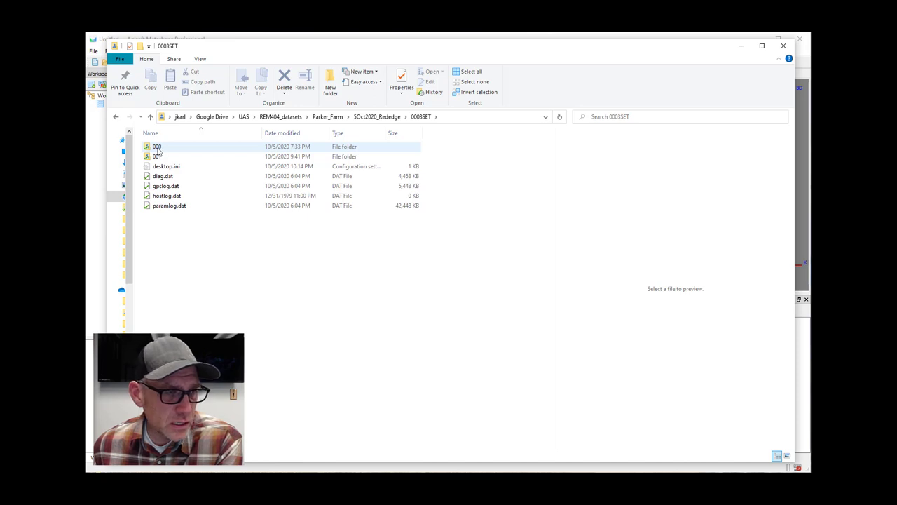
mouse_move(158, 150)
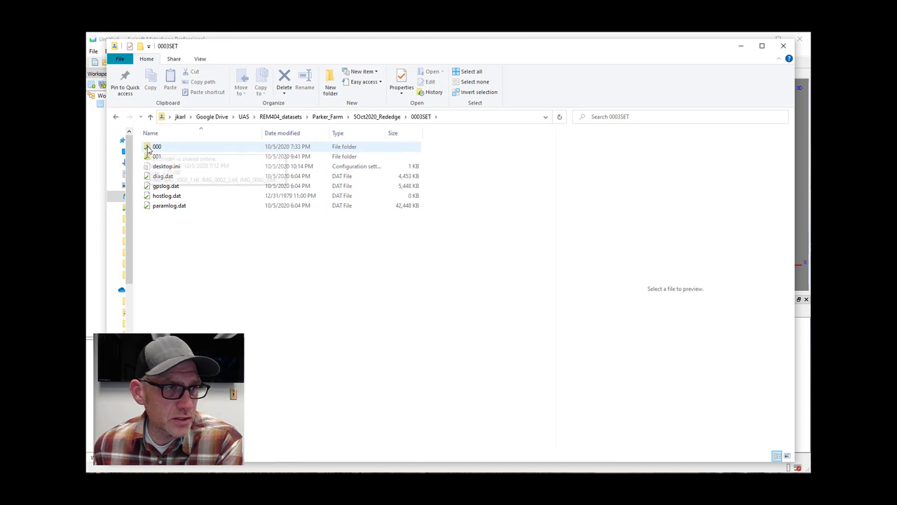
double_click(149, 149)
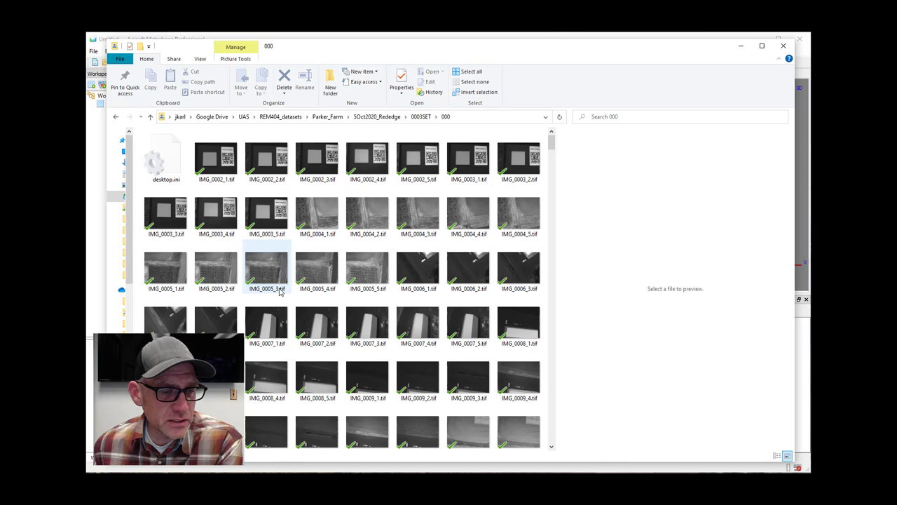
Select IMG_0004_1.tif and open it in Windows Photo Viewer.
mouse_move(280, 292)
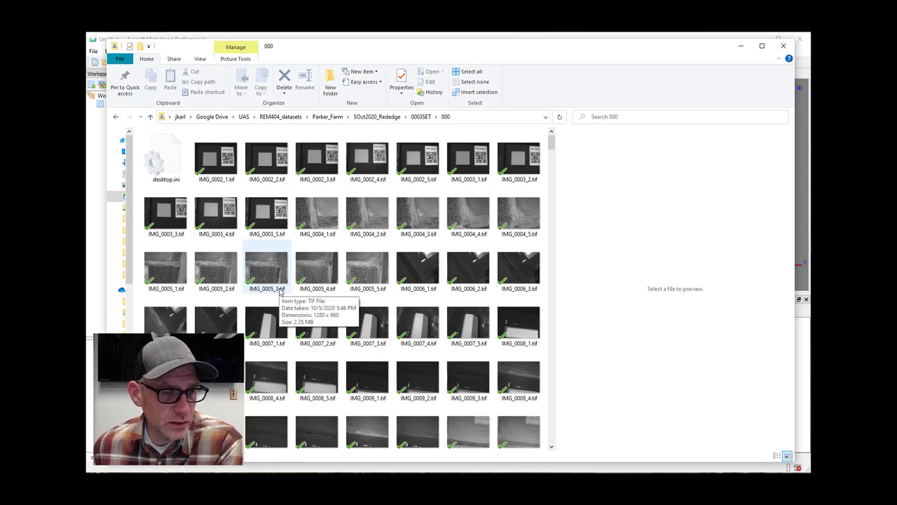
mouse_move(315, 221)
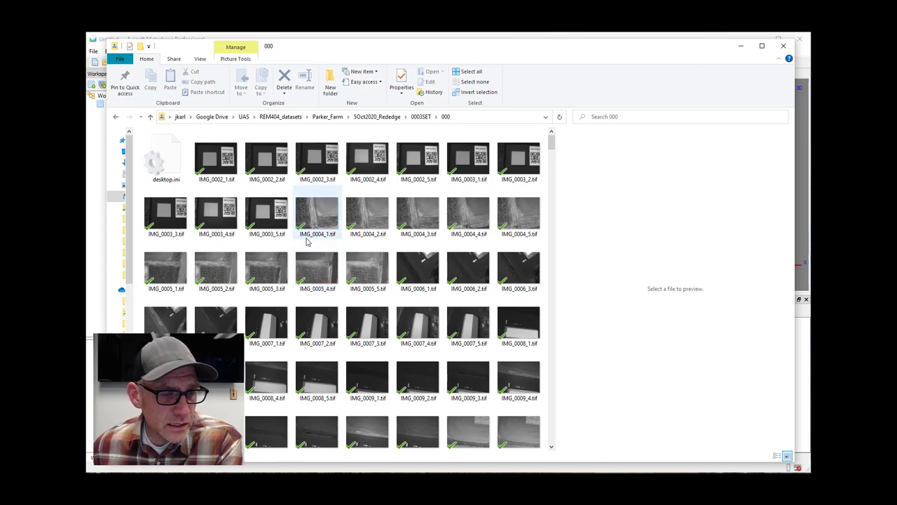
mouse_move(302, 239)
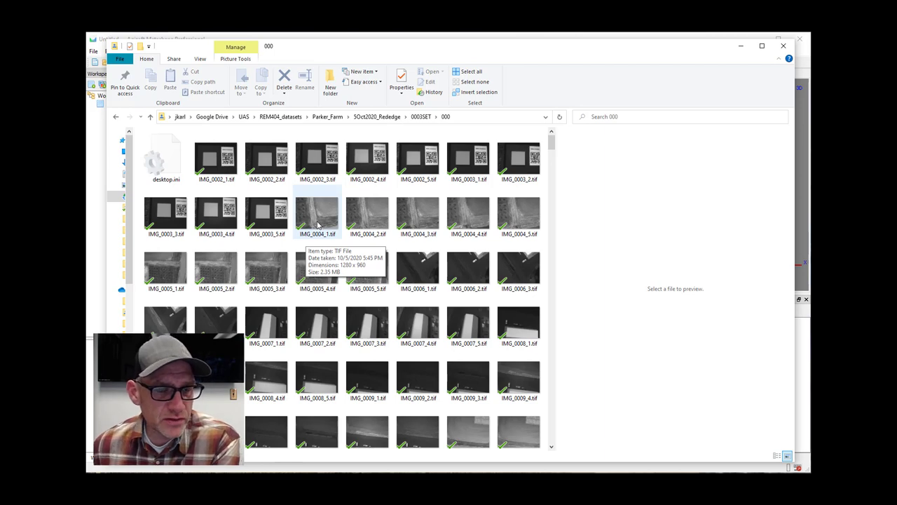
left_click(317, 224)
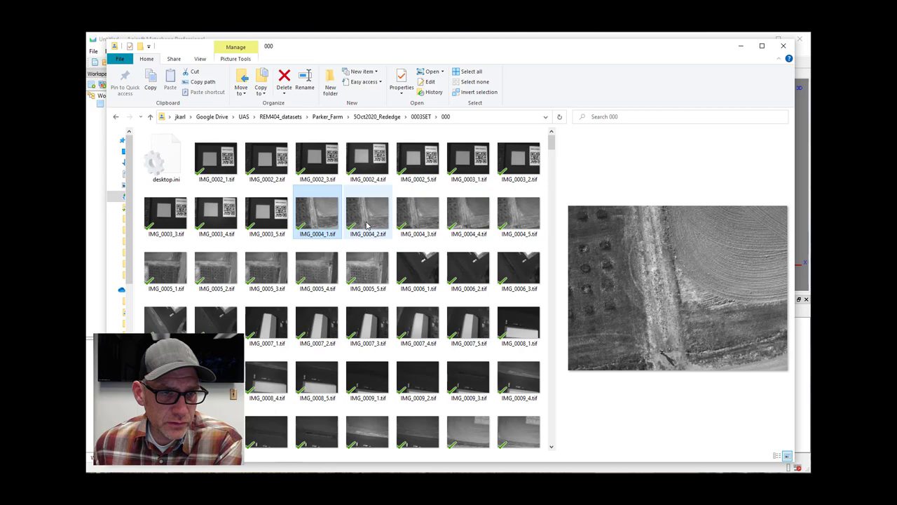
double_click(320, 221)
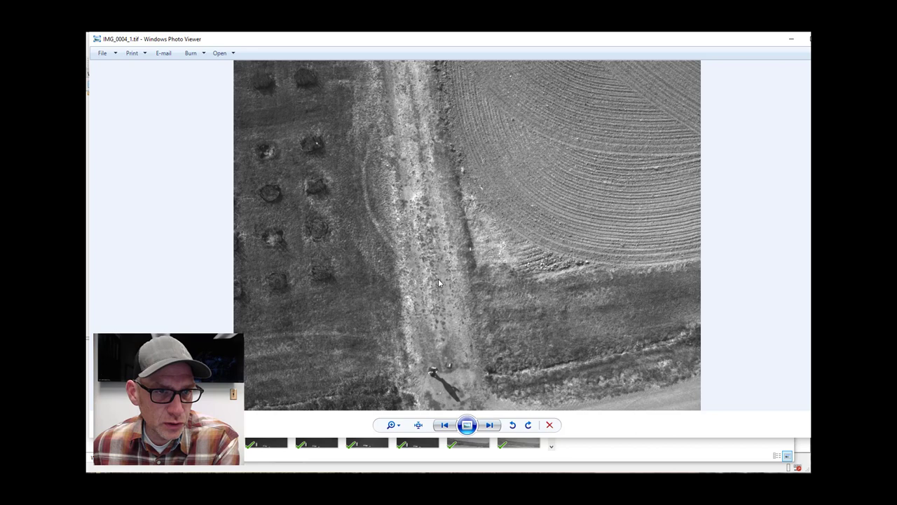
Page forward through band images IMG_0004_2 to IMG_0004_5.
left_click(493, 425)
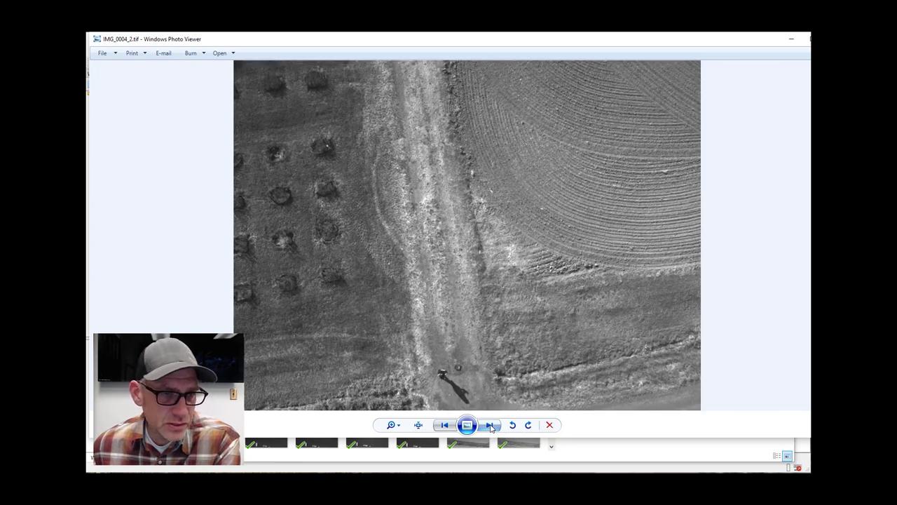
left_click(492, 427)
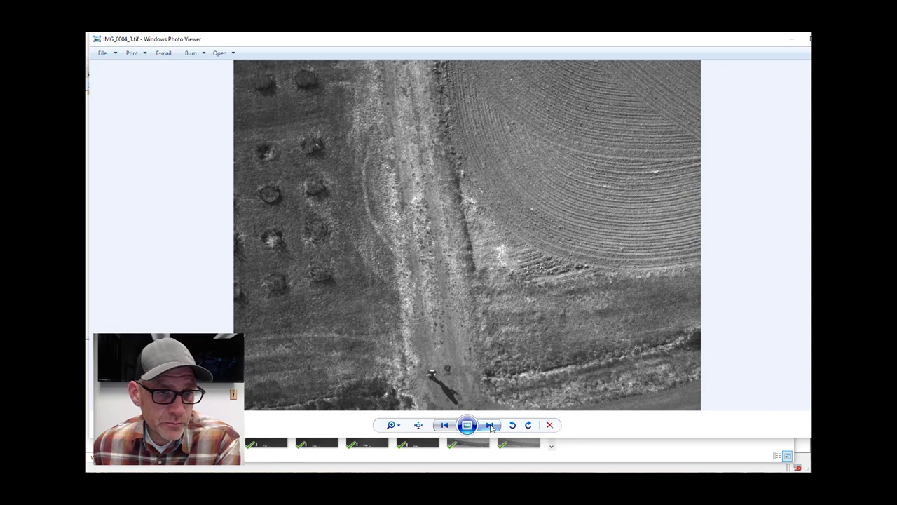
left_click(492, 428)
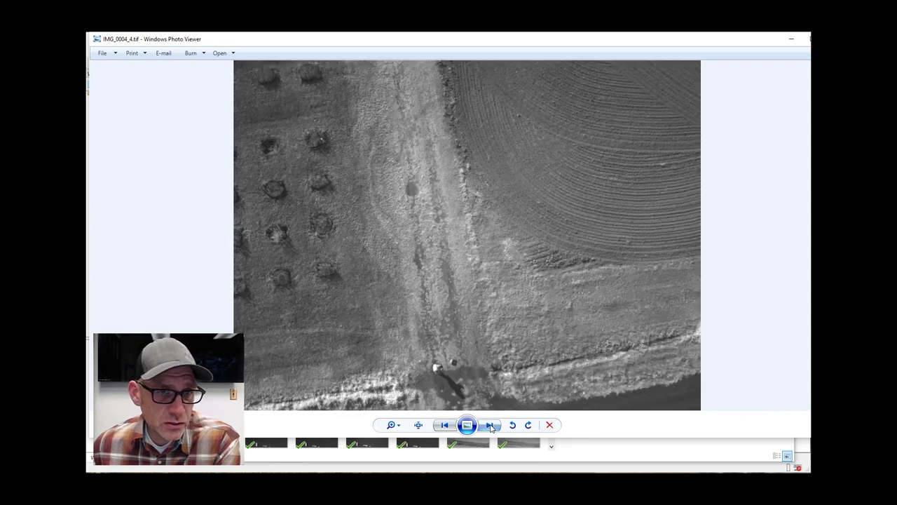
left_click(492, 427)
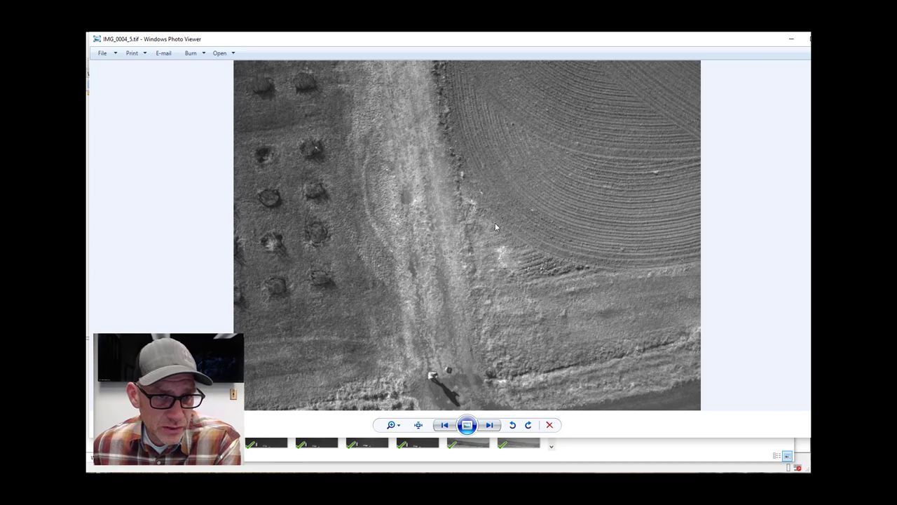
Page back through the bands past IMG_0004_1 to the calibration panel image.
left_click(445, 426)
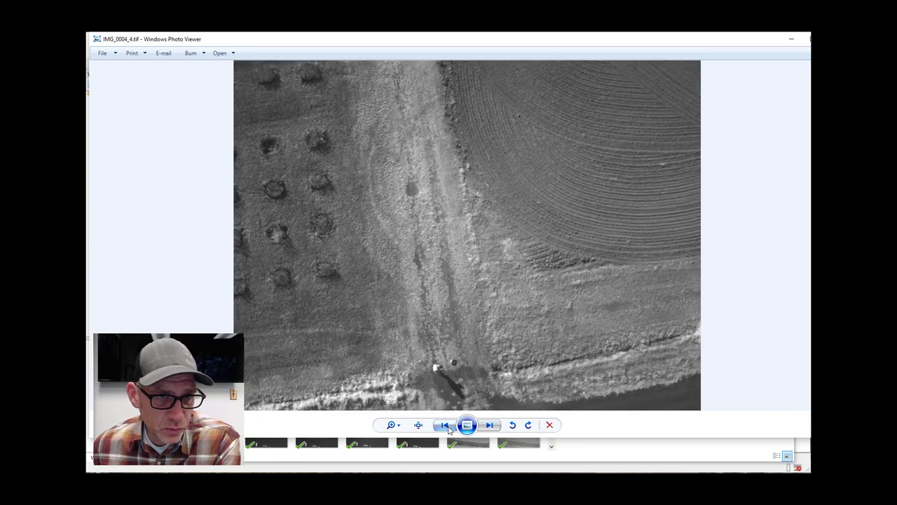
left_click(445, 426)
left_click(446, 425)
left_click(446, 425)
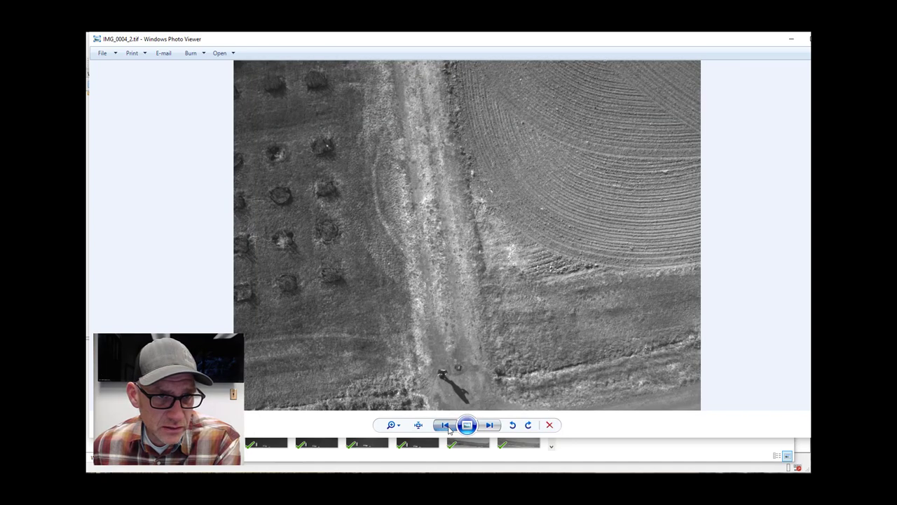
left_click(446, 425)
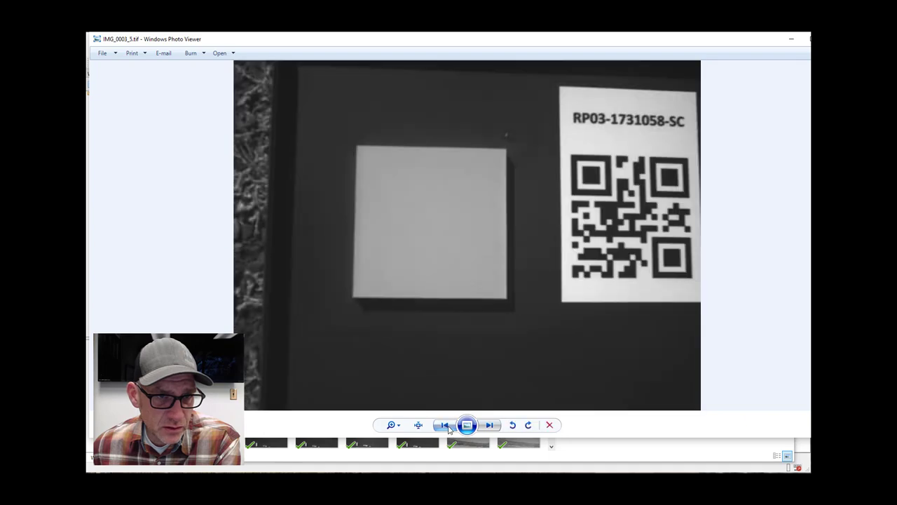
Page forward again from IMG_0004_1 to IMG_0004_4.
left_click(488, 426)
left_click(488, 426)
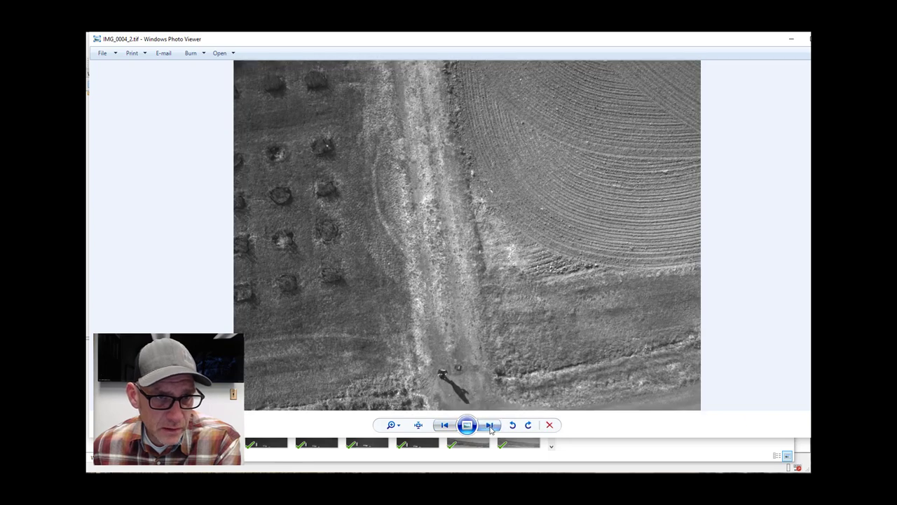
left_click(490, 426)
left_click(490, 425)
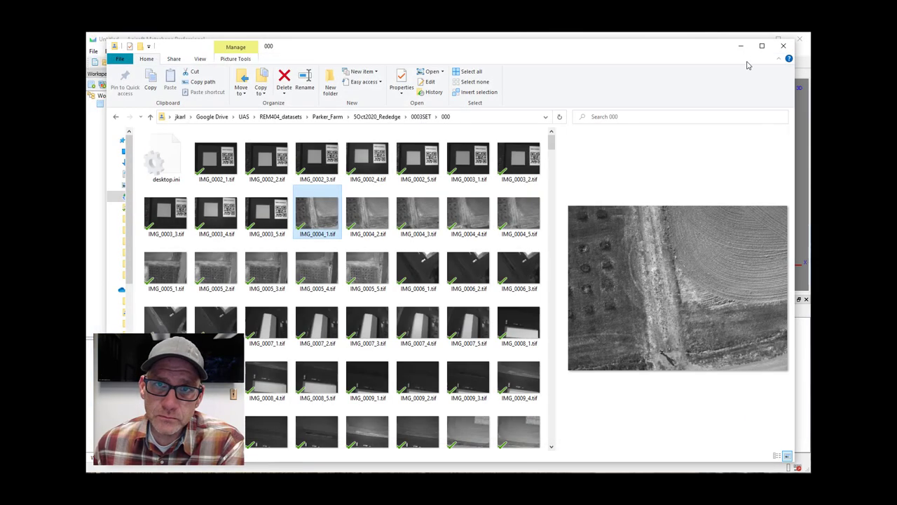
Add the 0003SET folder from 5Oct2020_Rededge via Workflow > Add Folder.
left_click(743, 51)
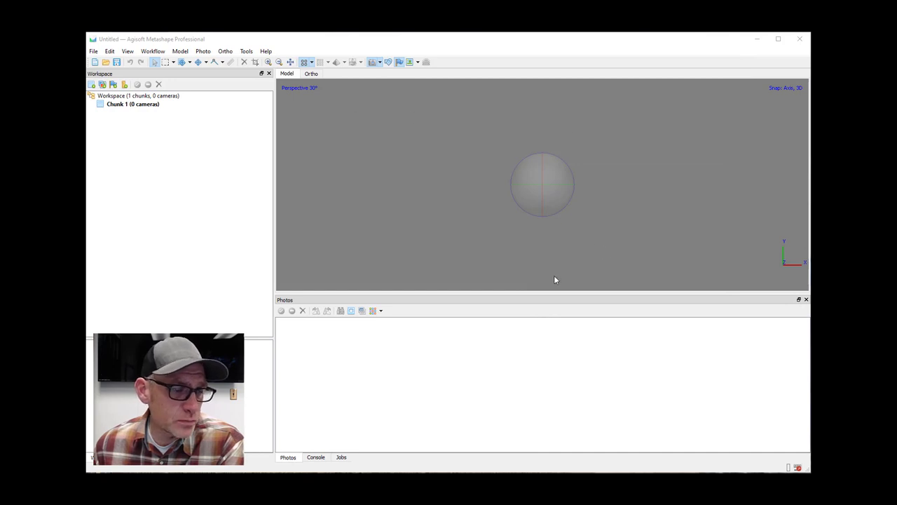
left_click(154, 51)
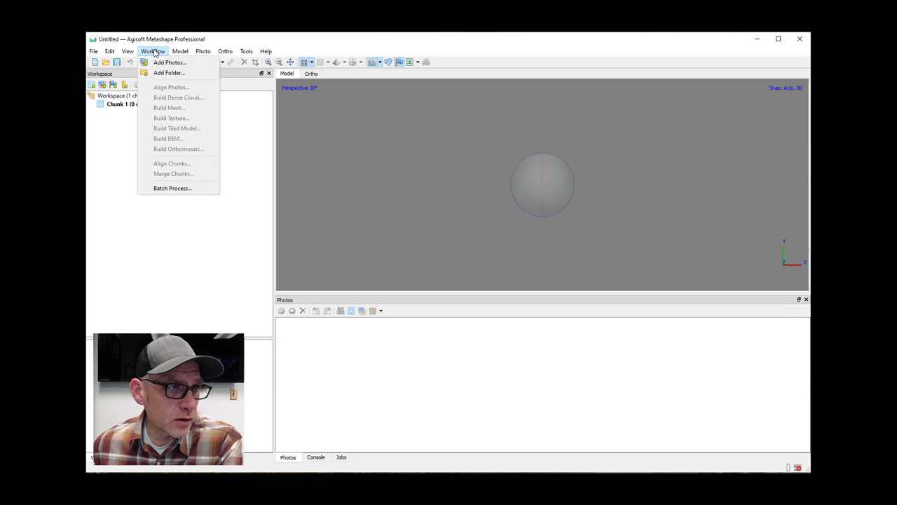
left_click(158, 74)
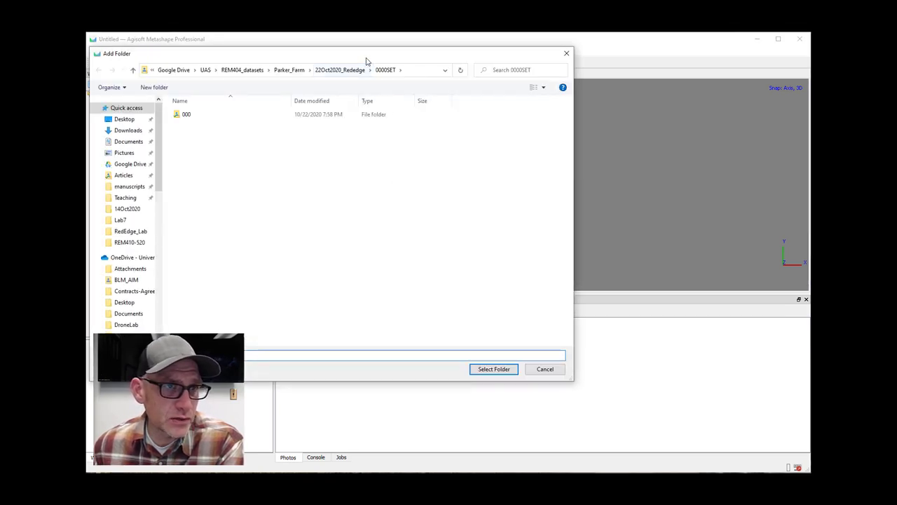
left_click_drag(367, 63, 461, 80)
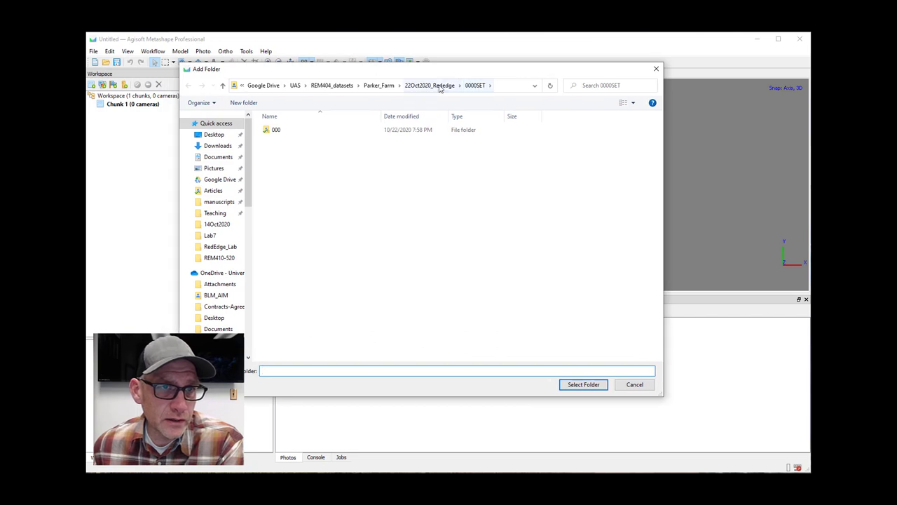
left_click(434, 86)
left_click(398, 85)
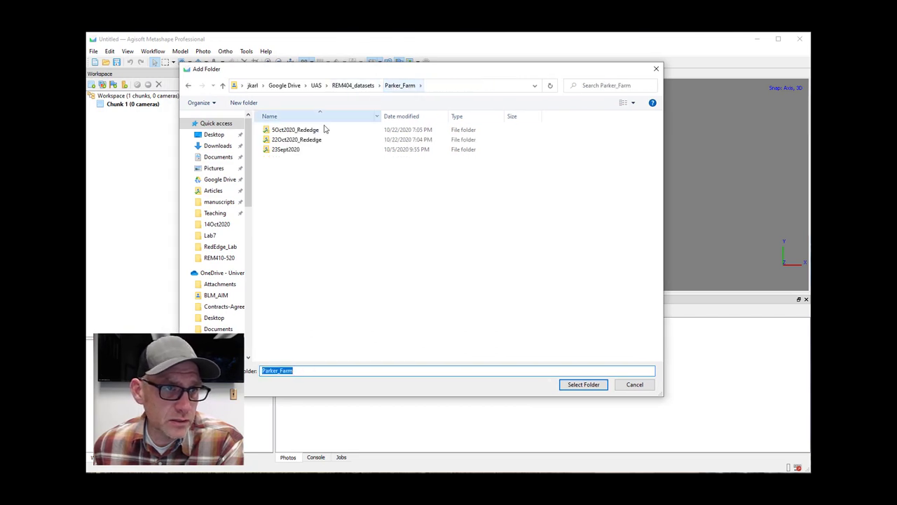
left_click(304, 131)
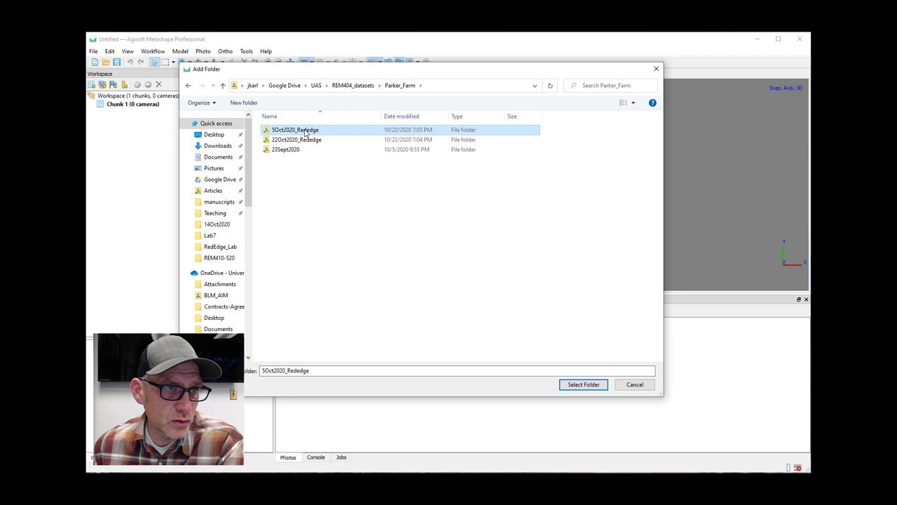
double_click(305, 132)
left_click(282, 132)
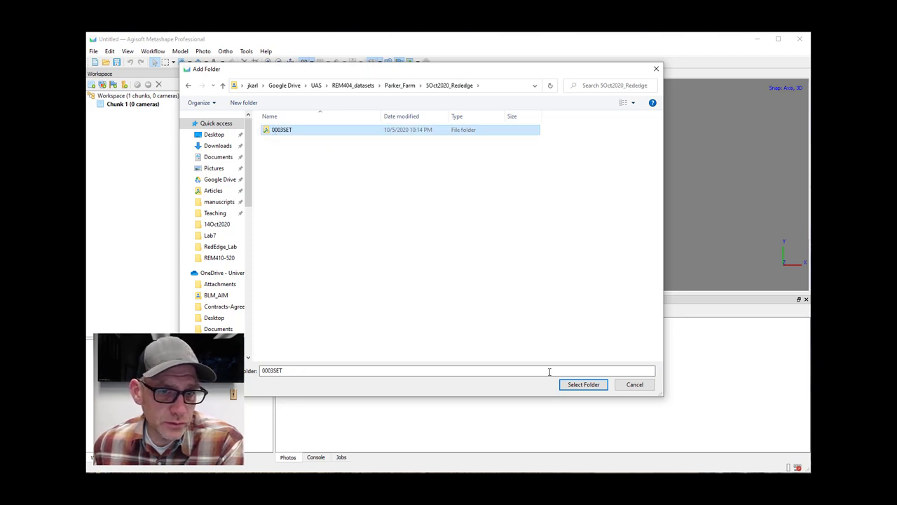
left_click(582, 384)
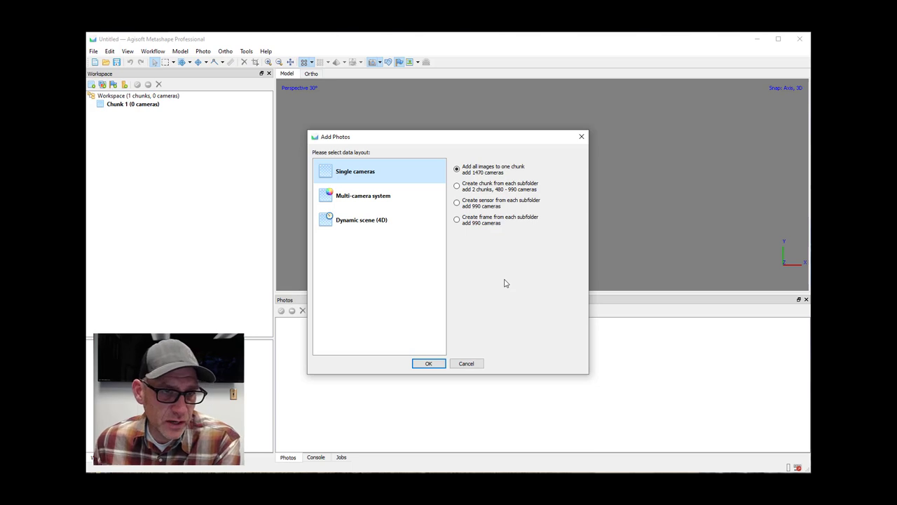
Load the photos with the Multi-camera system layout, giving 294 cameras.
left_click(373, 201)
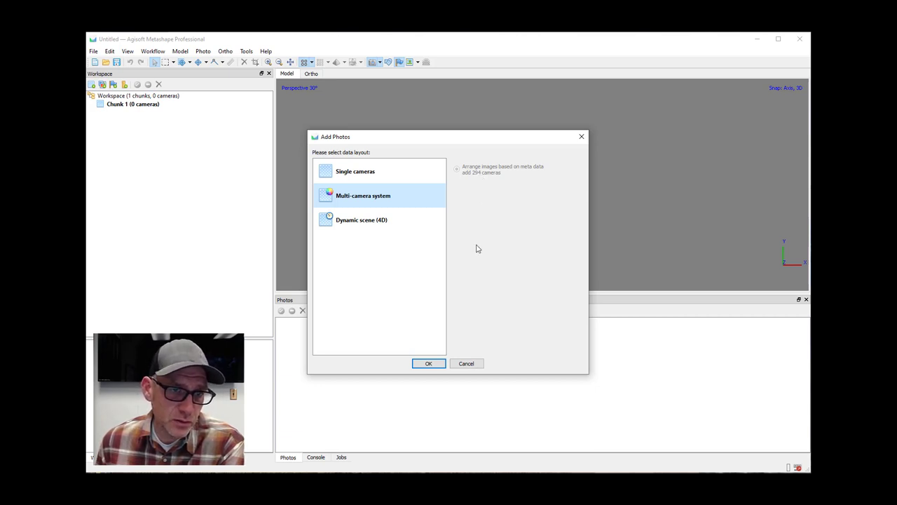
left_click(429, 363)
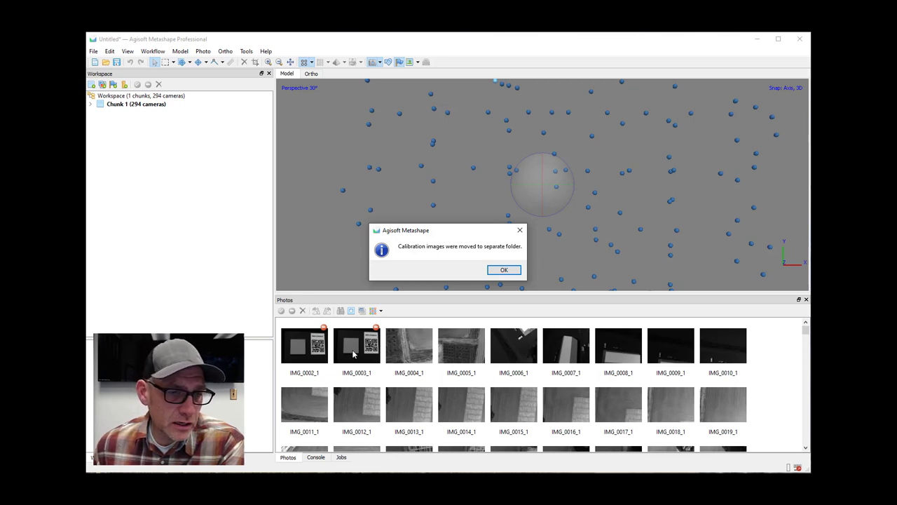
Close the calibration images notice, zoom out, and enlarge the Model view.
left_click(503, 272)
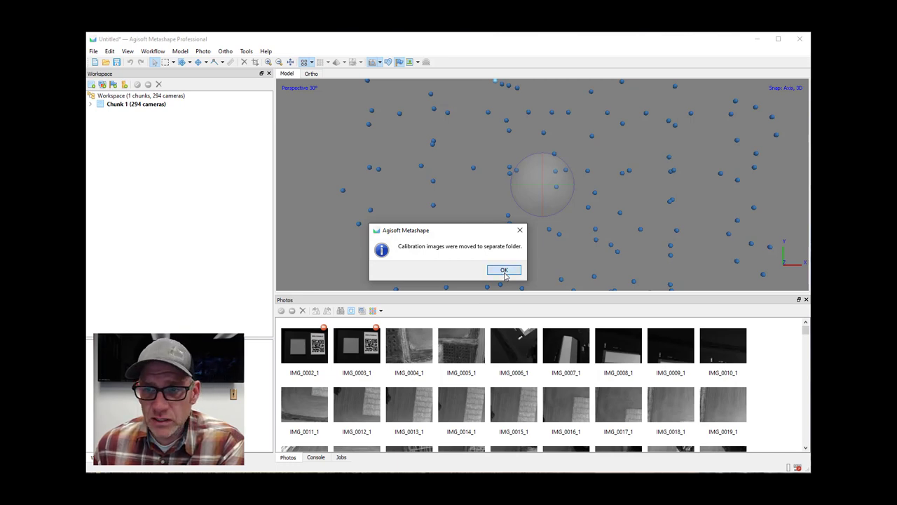
left_click(505, 271)
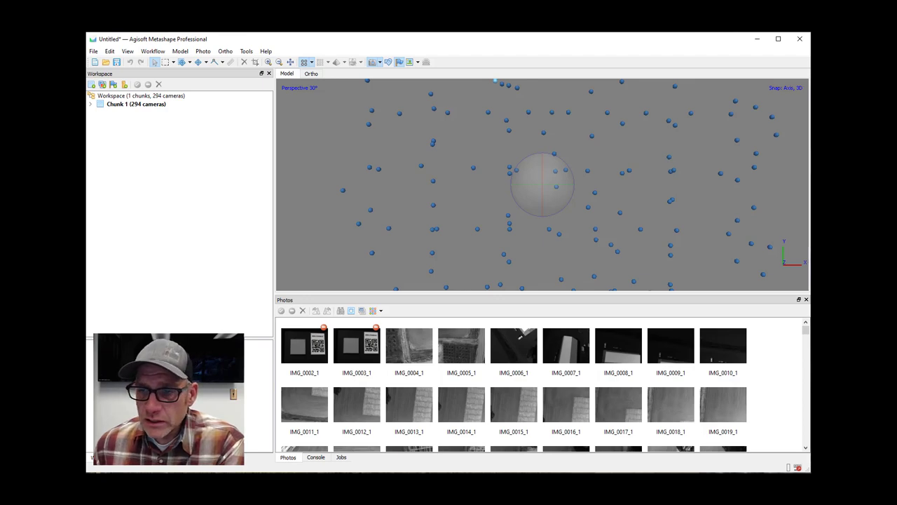
scroll(603, 172, "down", 5)
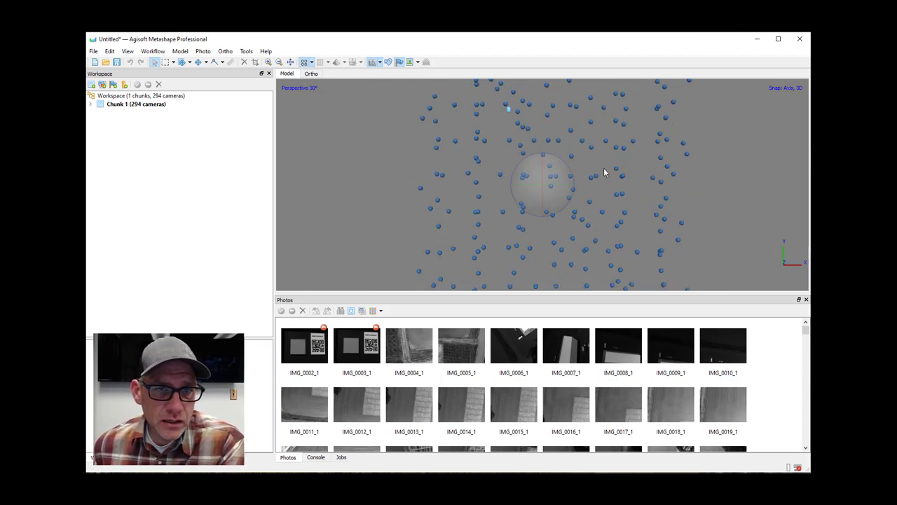
scroll(601, 166, "down", 3)
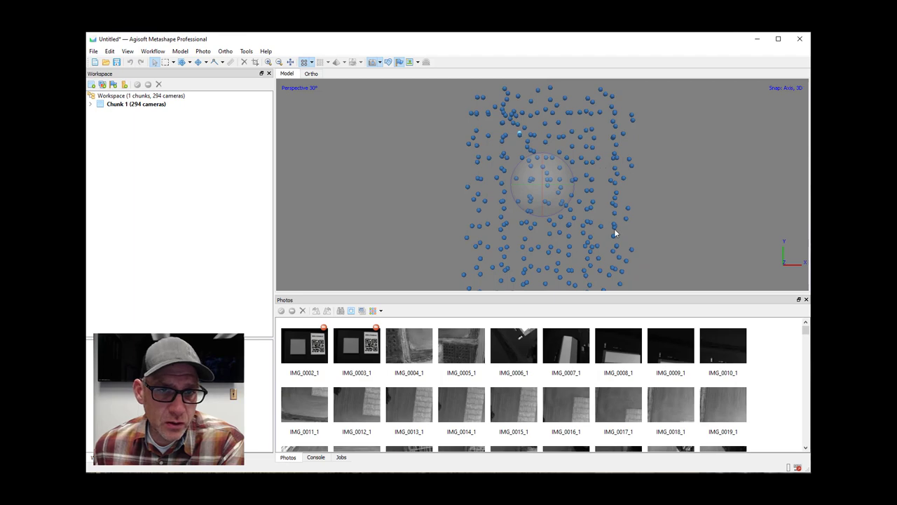
right_click_drag(648, 227, 642, 209)
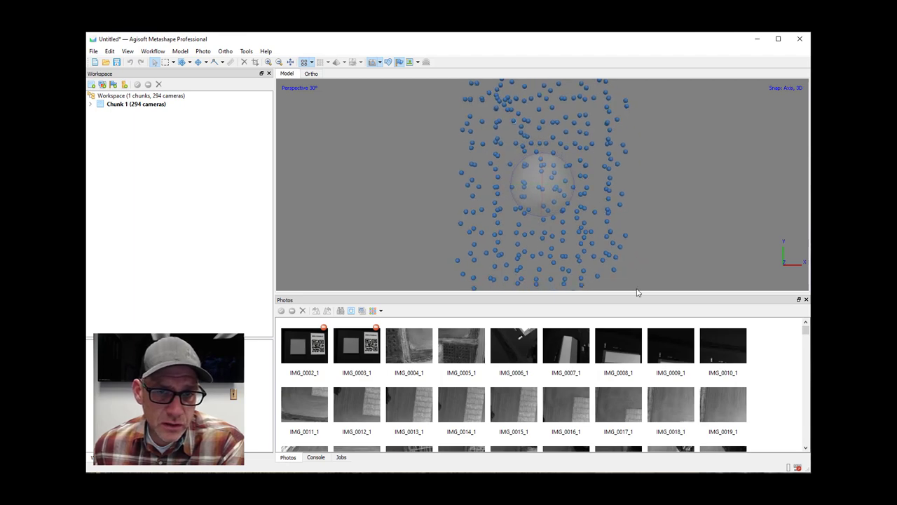
left_click_drag(636, 295, 626, 354)
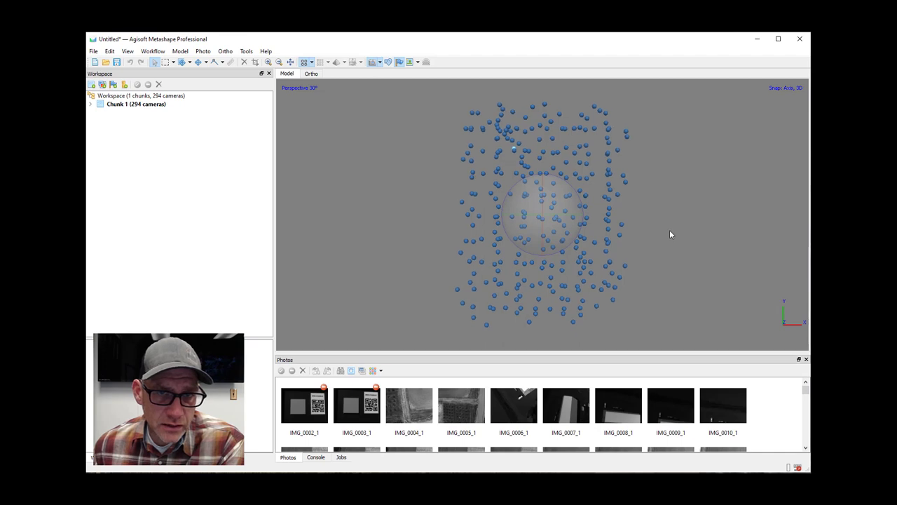
right_click_drag(670, 230, 655, 226)
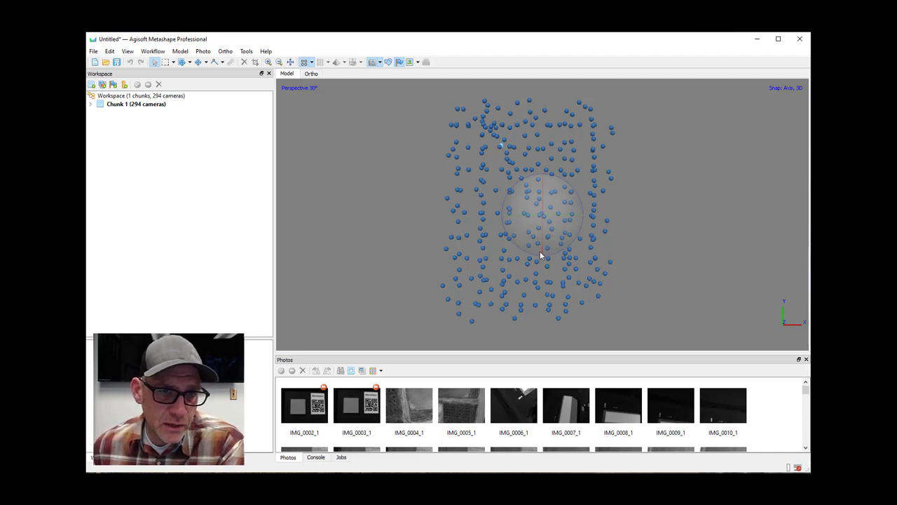
Orbit to a side-on view of the cameras, then flip it with Ctrl+numpad 1.
left_click_drag(540, 255, 523, 173)
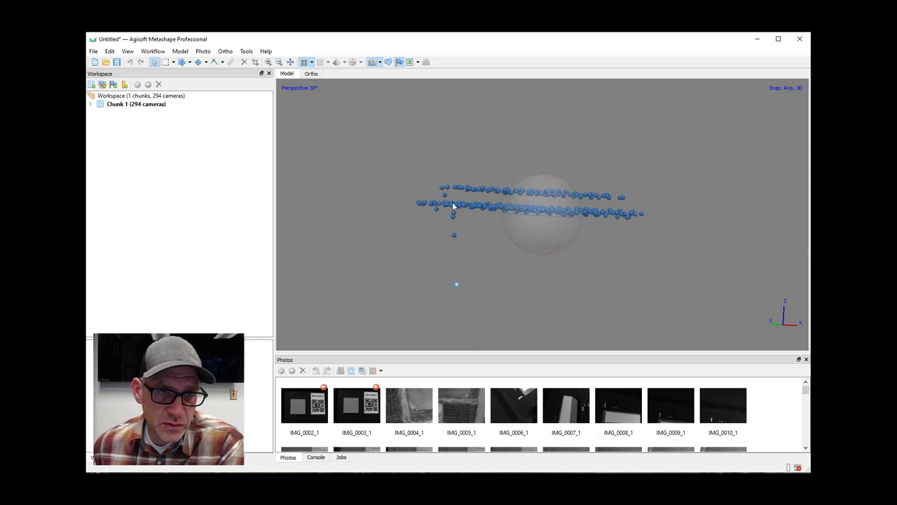
left_click_drag(532, 216, 531, 216)
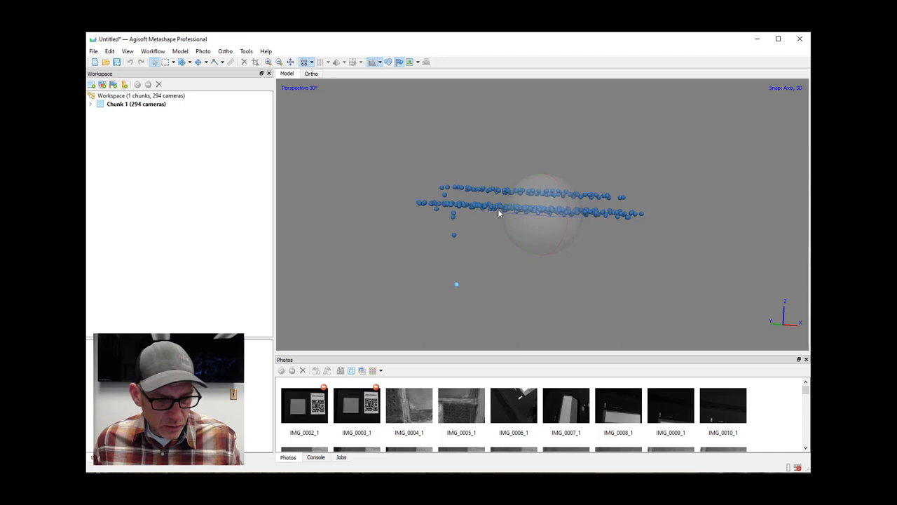
key("ctrl+KP_1")
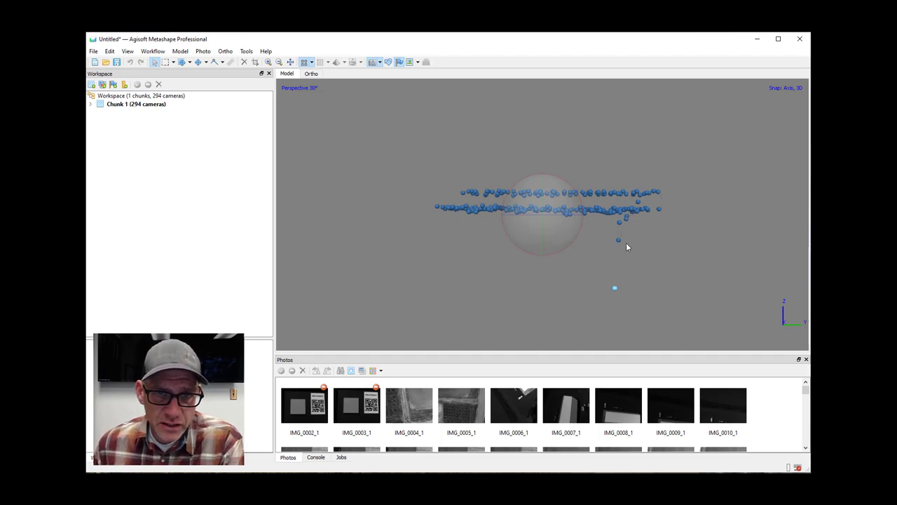
Disable the upper row of cameras using Rectangle Selection.
left_click(165, 62)
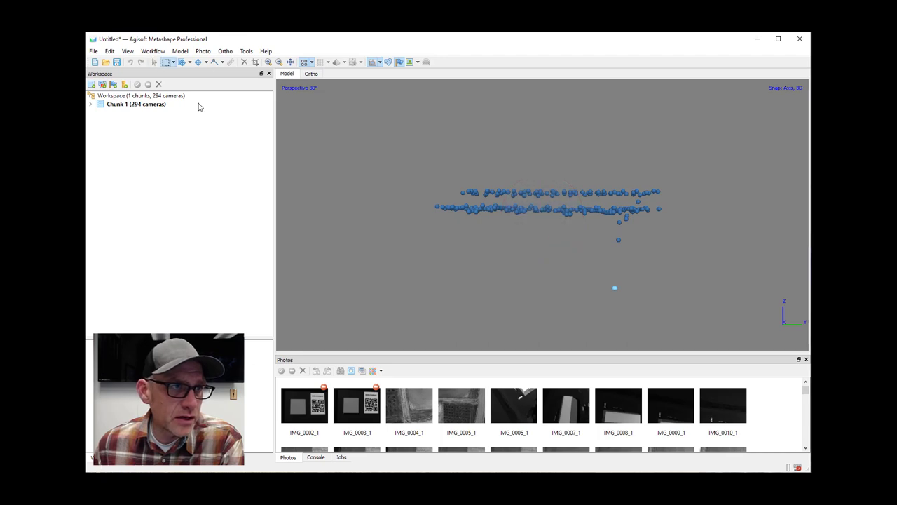
left_click_drag(434, 168, 668, 203)
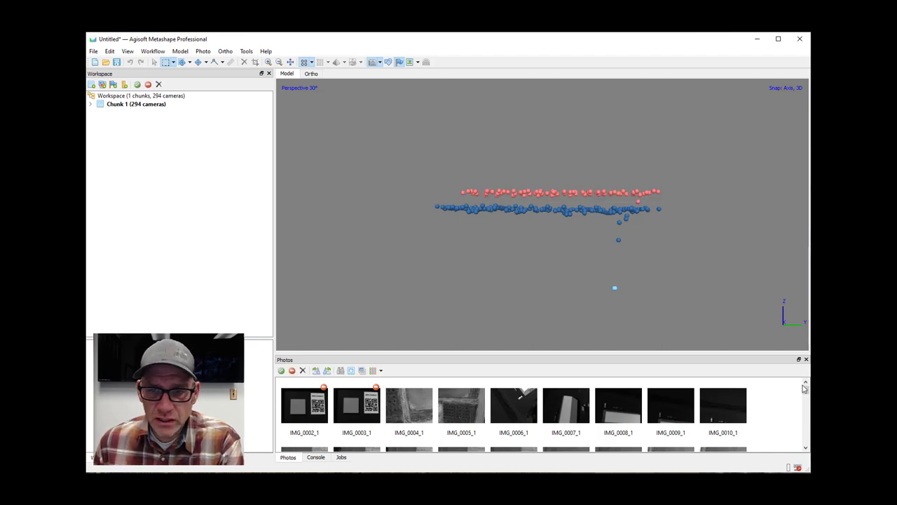
left_click_drag(805, 389, 805, 431)
right_click(736, 407)
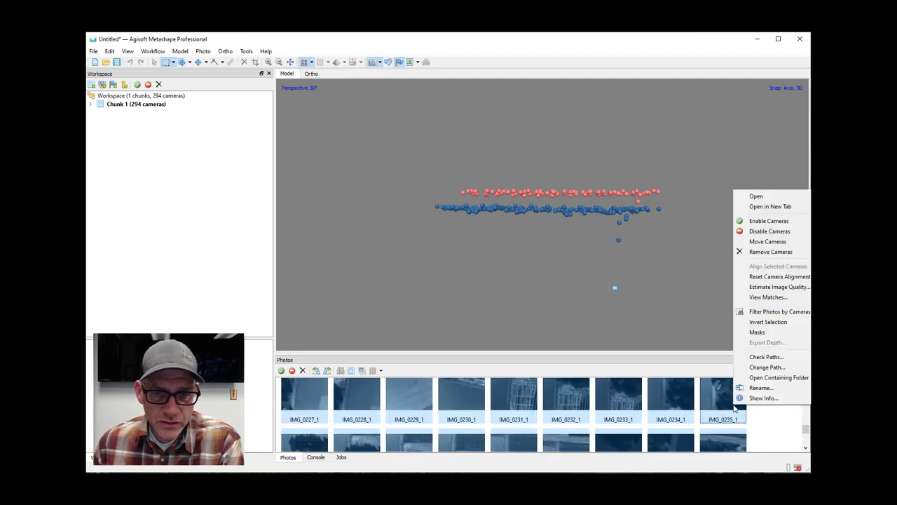
left_click(758, 231)
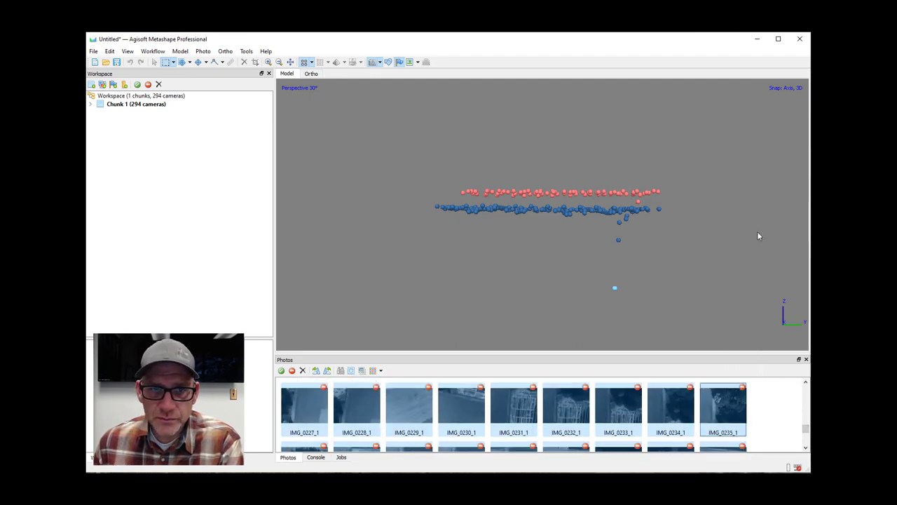
left_click(376, 250)
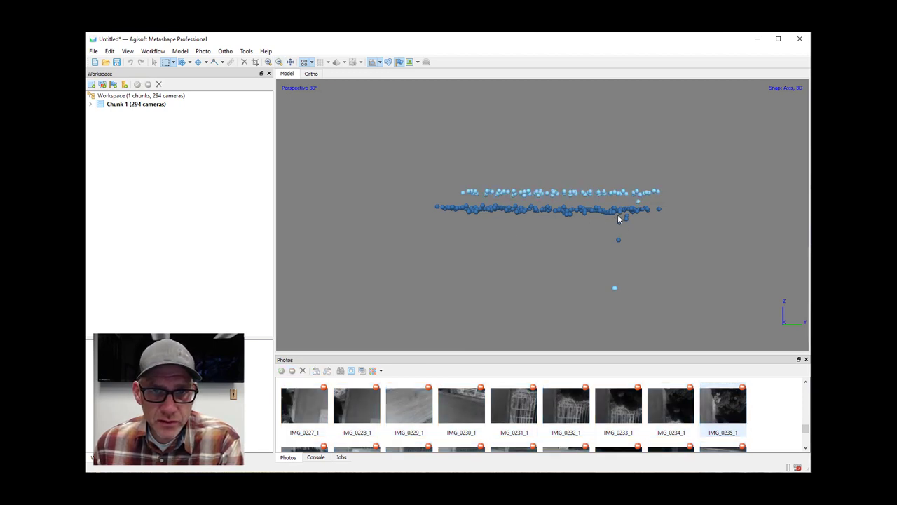
Disable the stray cameras below the lower row, then switch to top view.
left_click_drag(631, 232, 632, 247)
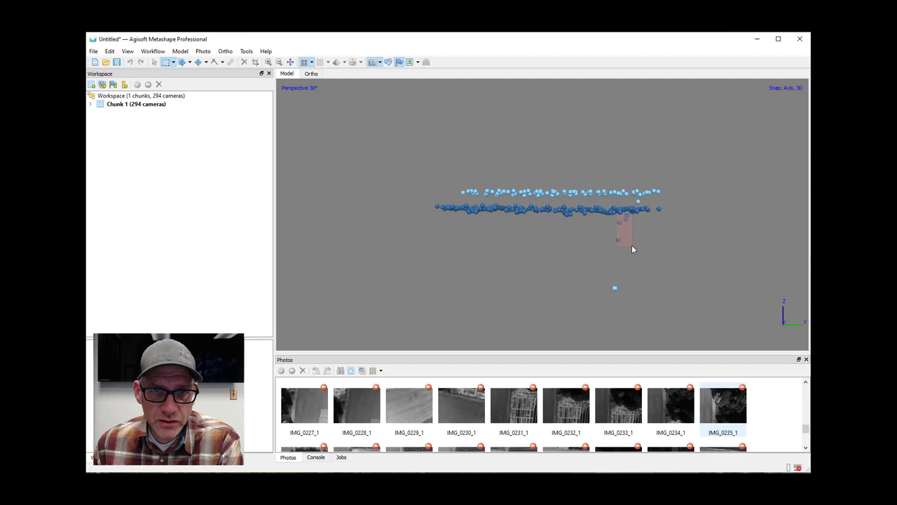
left_click_drag(631, 245, 632, 245)
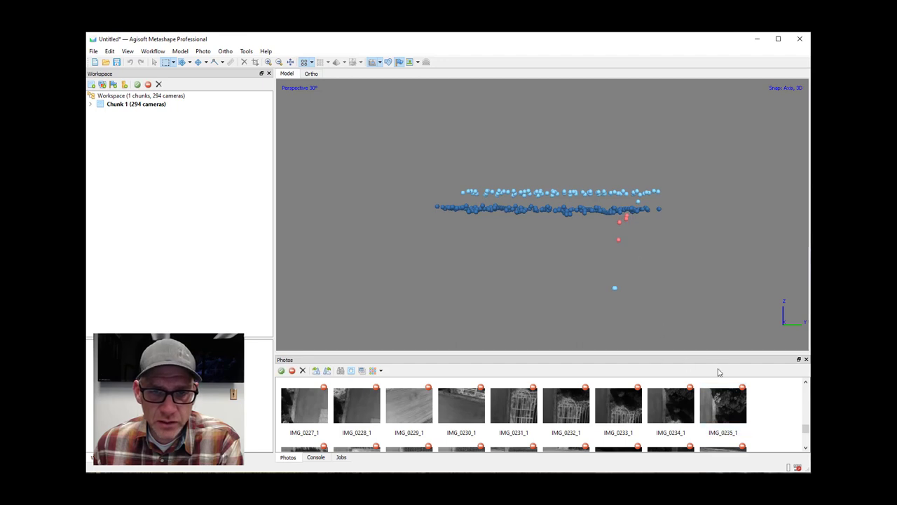
right_click(617, 242)
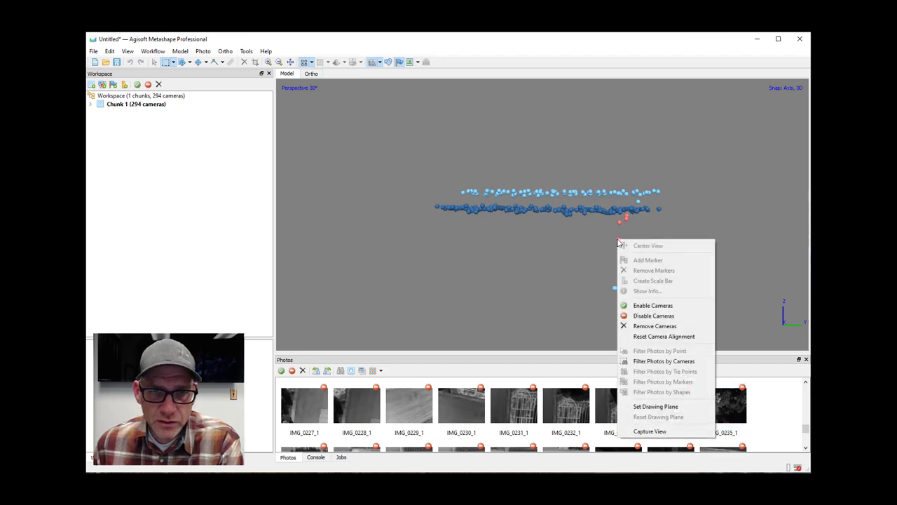
left_click(648, 315)
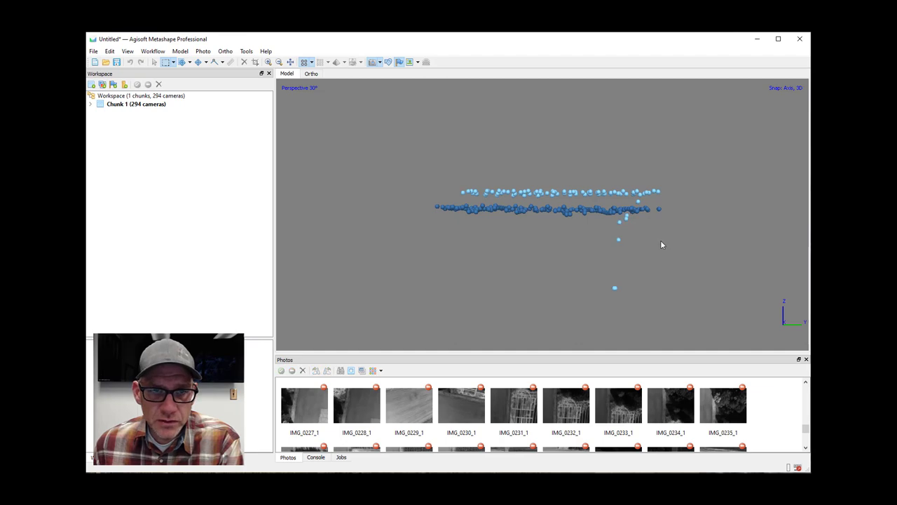
left_click(661, 240)
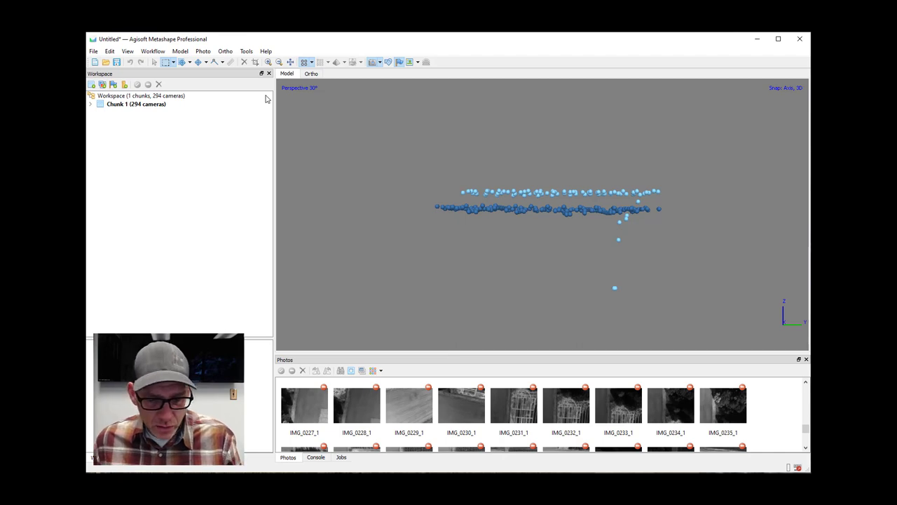
key("7")
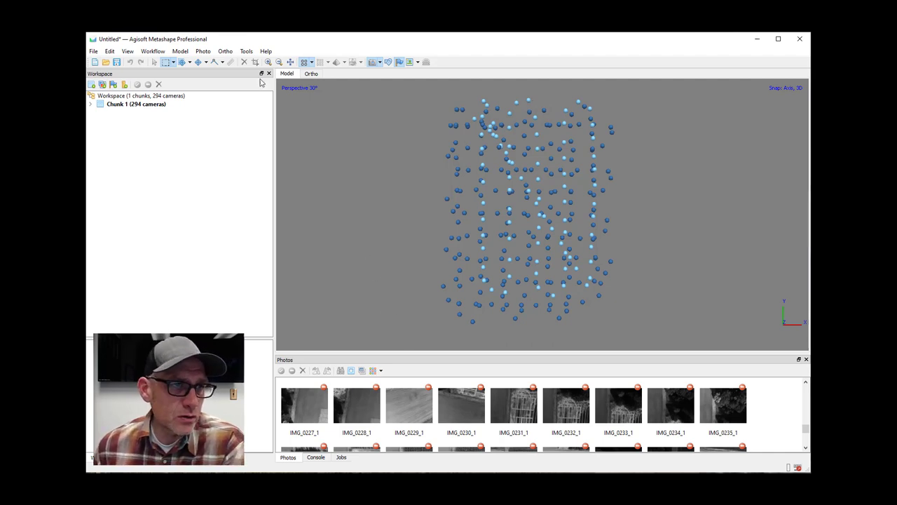
Review the Blue, Green, Red, Red edge and NIR precalibrated values in Camera Calibration.
left_click(246, 52)
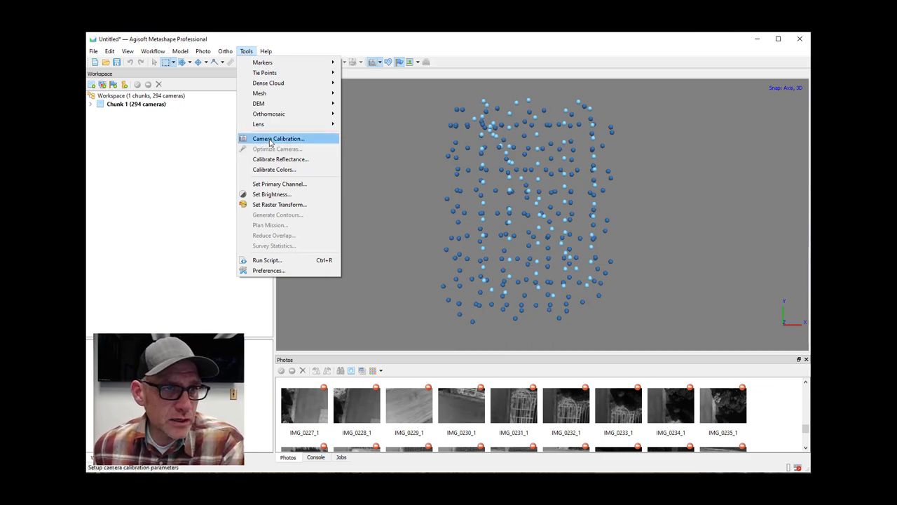
left_click(270, 142)
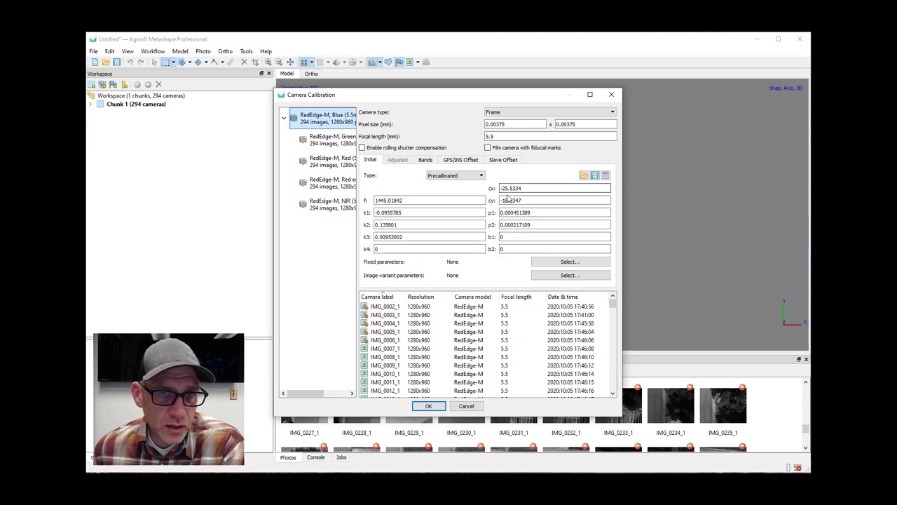
left_click(334, 145)
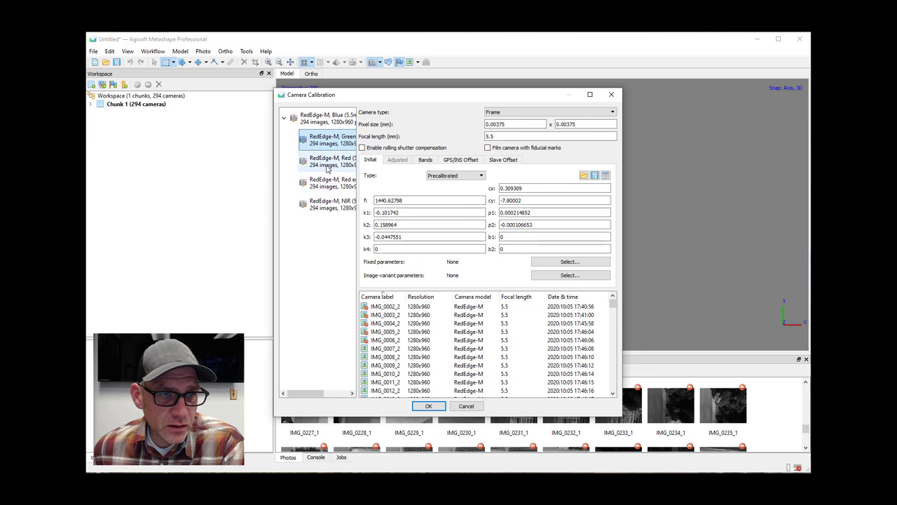
left_click(327, 166)
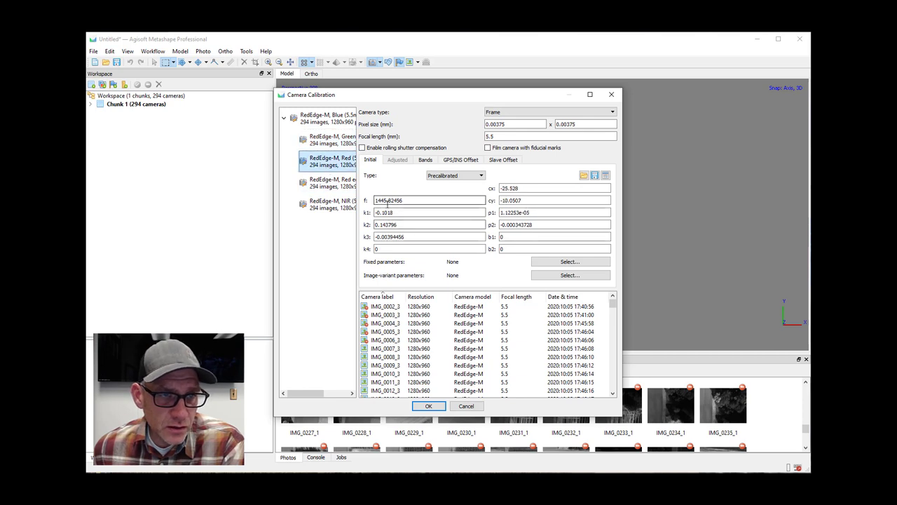
left_click(334, 185)
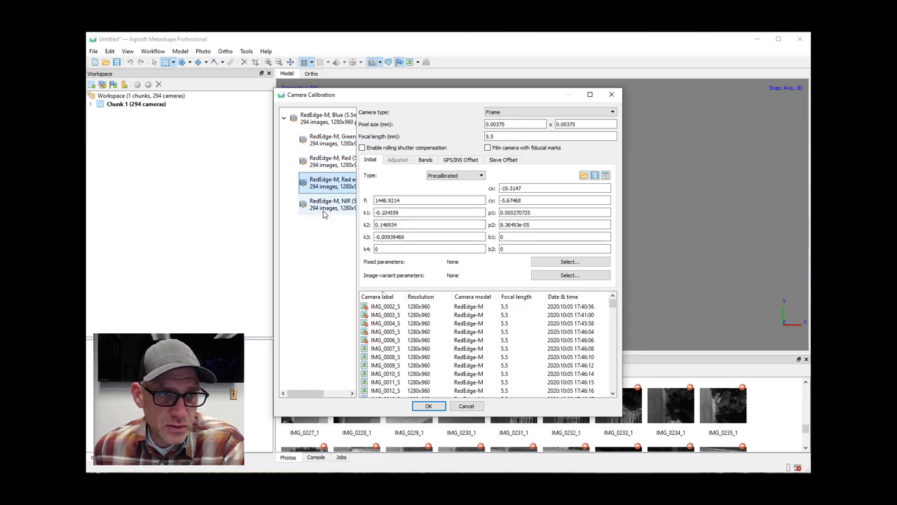
left_click(323, 214)
left_click(321, 140)
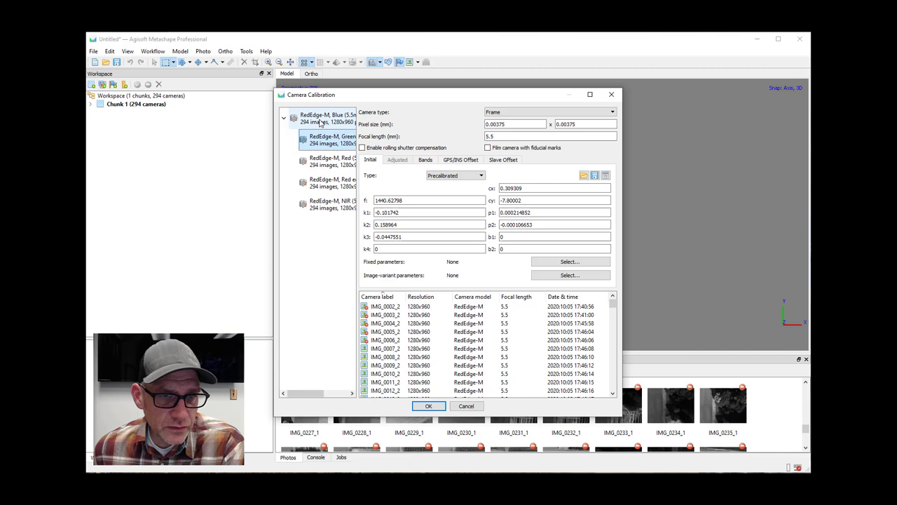
left_click(320, 122)
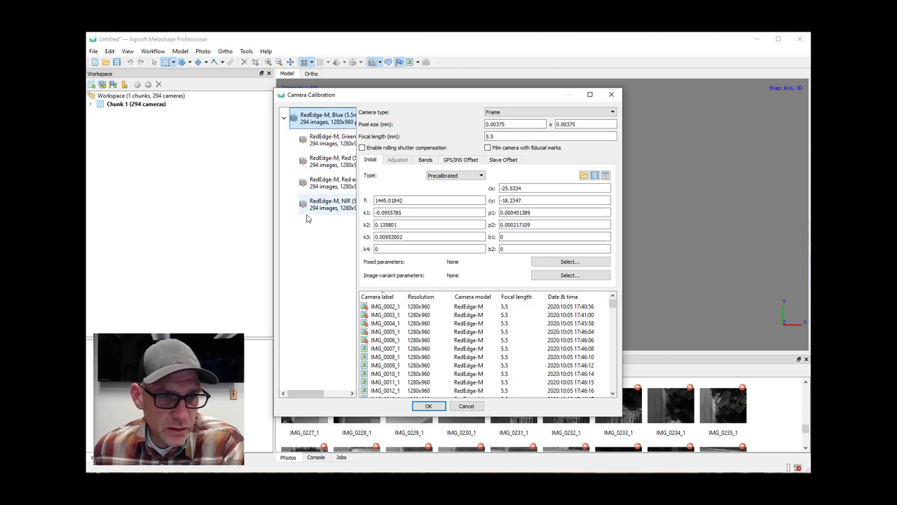
Inspect the Blue band's Bands tab, check Green's Initial parameters, and confirm with OK.
left_click(424, 160)
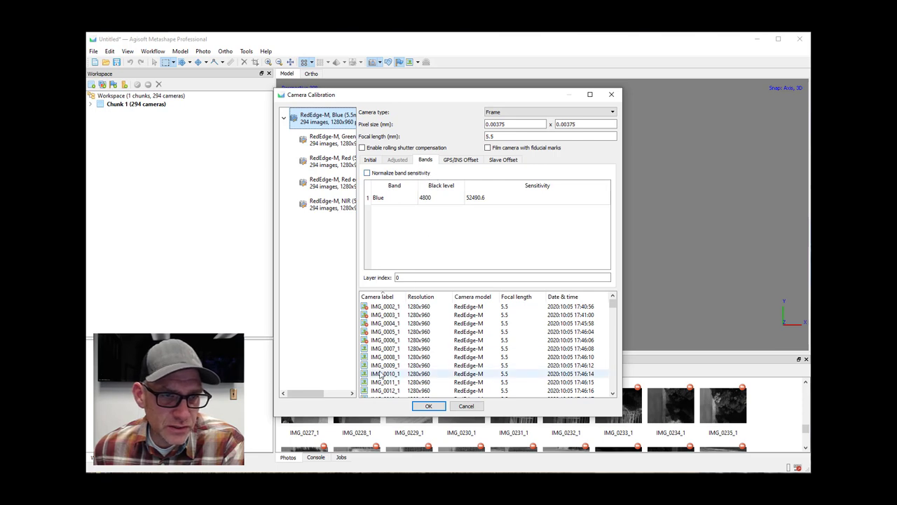
scroll(388, 356, "down", 4)
scroll(388, 355, "down", 1)
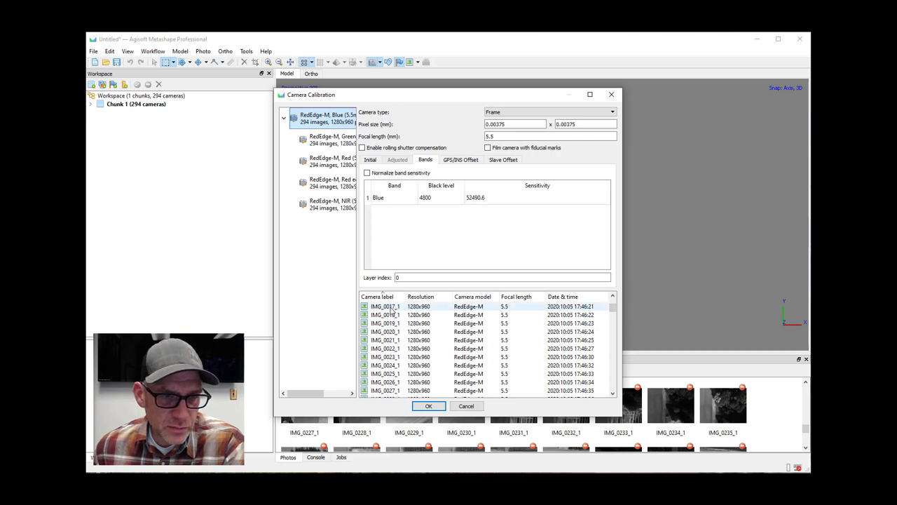
left_click(336, 143)
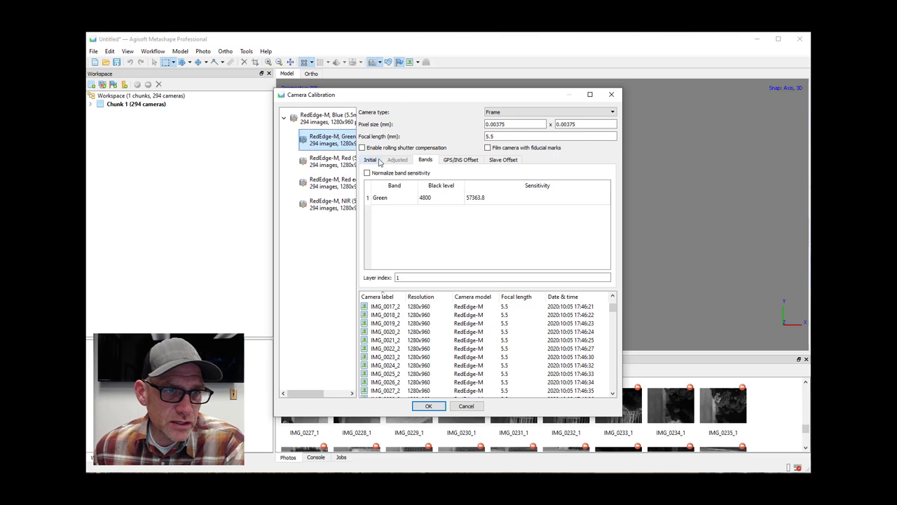
left_click(371, 161)
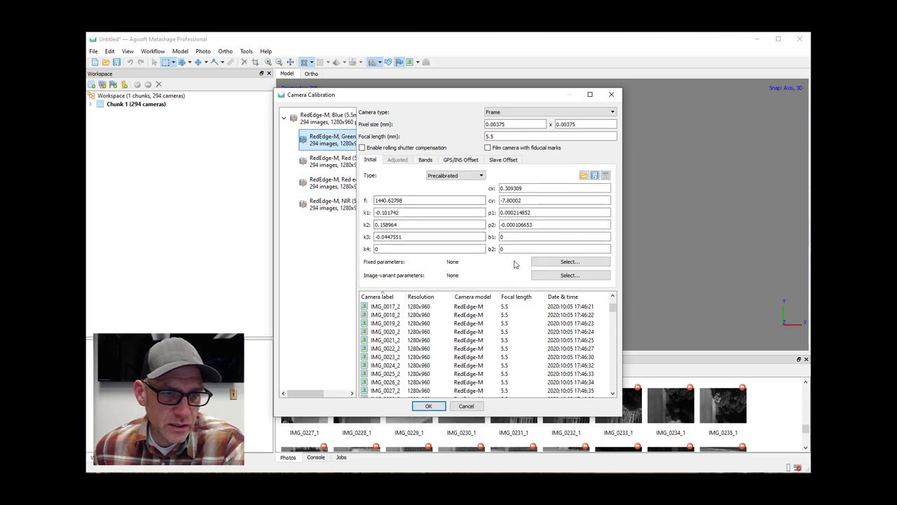
left_click(431, 408)
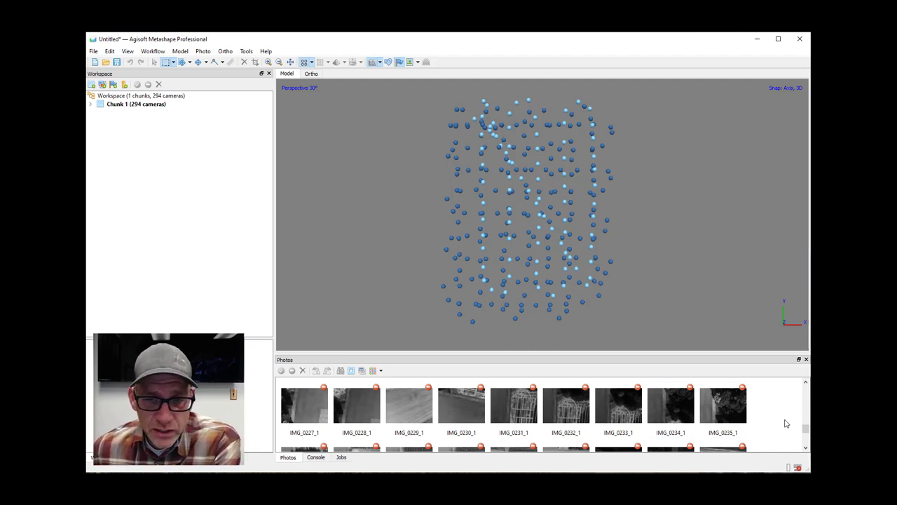
scroll(766, 418, "up", 2)
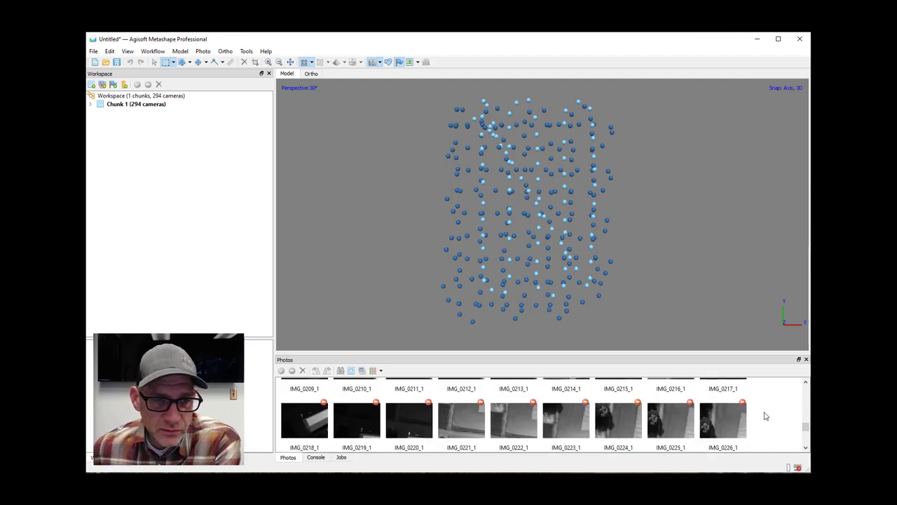
scroll(766, 418, "up", 5)
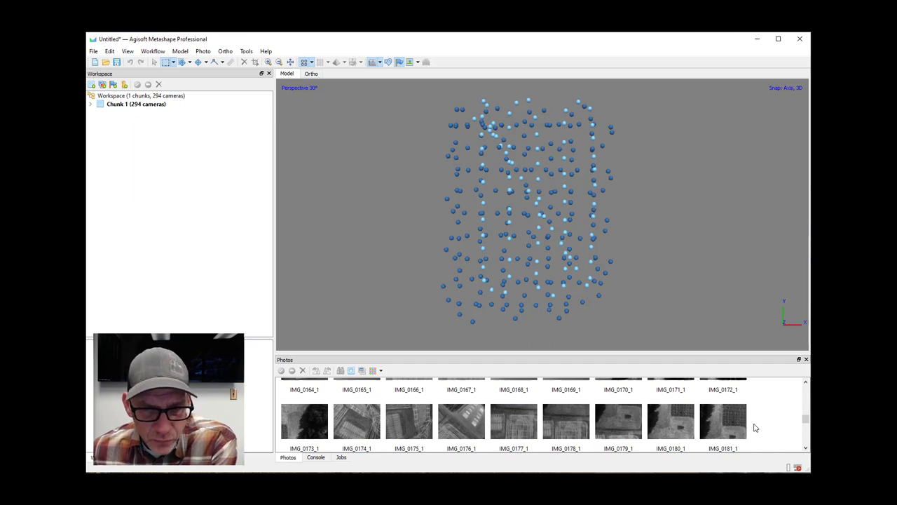
scroll(755, 428, "up", 1)
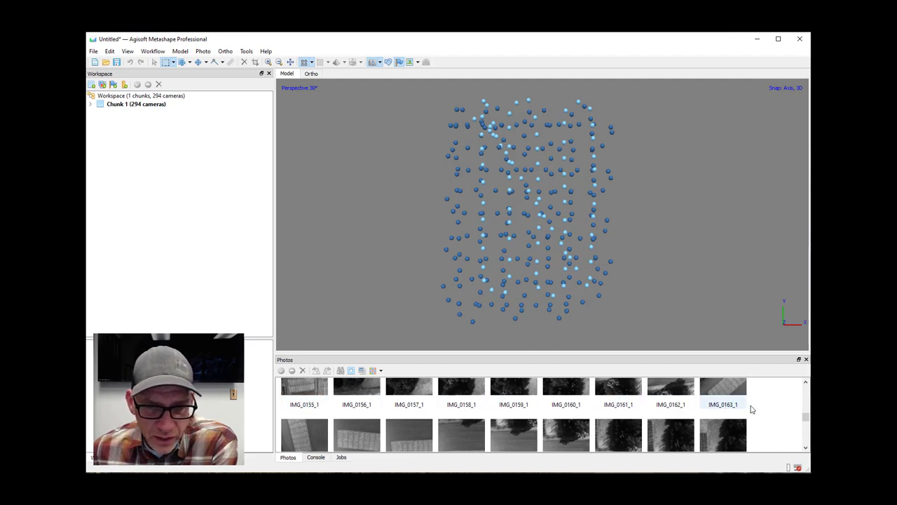
left_click(744, 403)
double_click(731, 395)
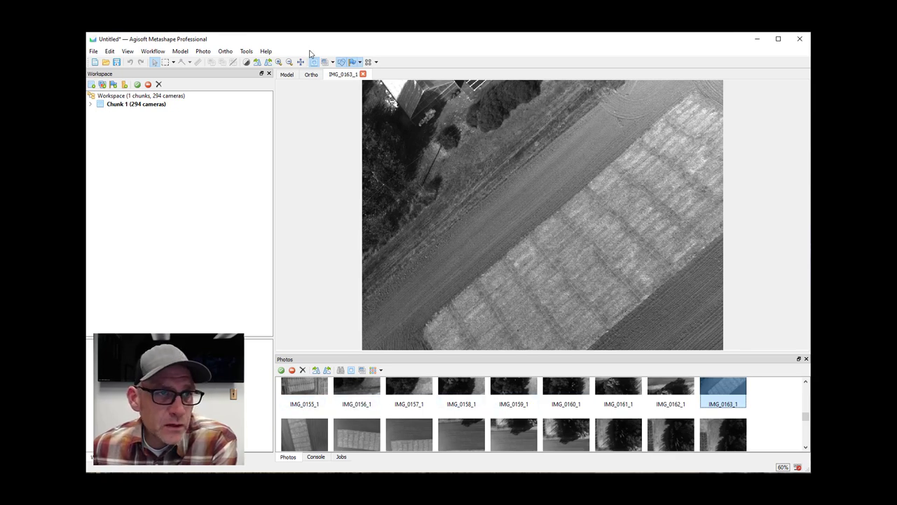
left_click(362, 73)
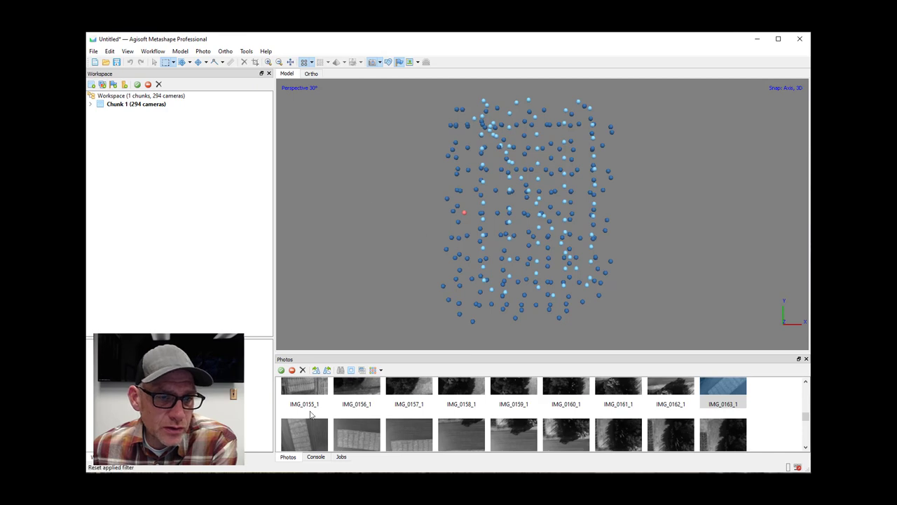
left_click(247, 52)
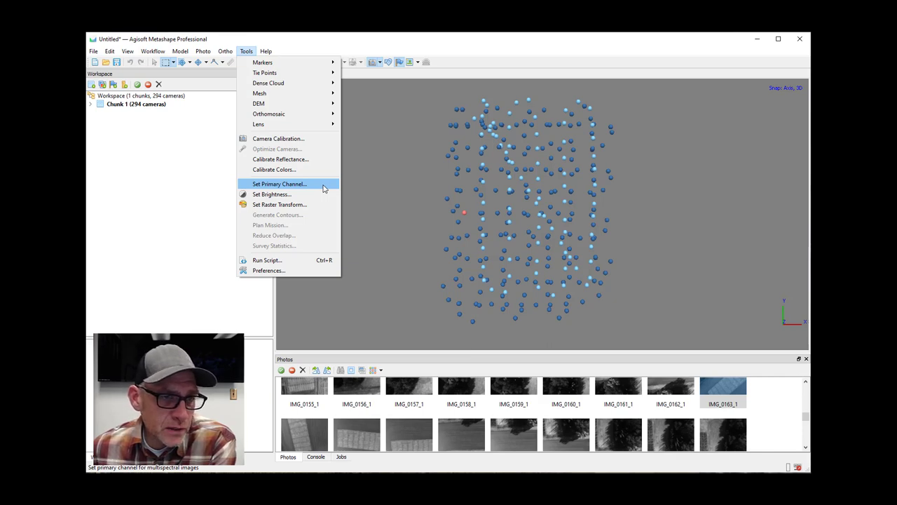
left_click(759, 406)
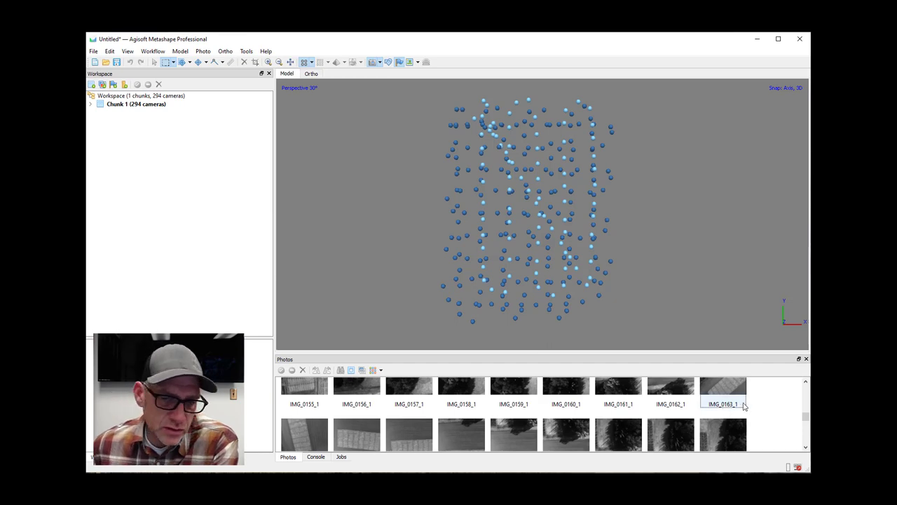
scroll(756, 412, "up", 1)
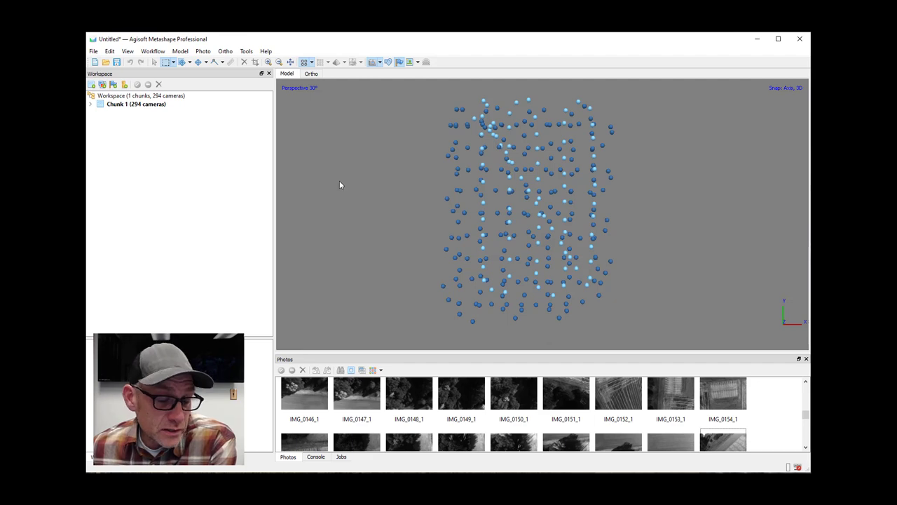
Open Calibrate Reflectance and deselect panel images IMG_0002_1 and IMG_0003_1.
left_click(246, 52)
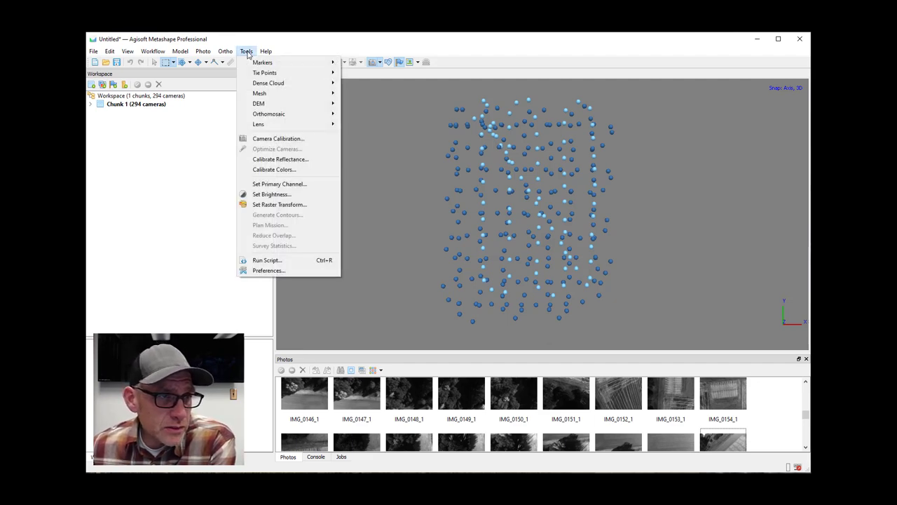
left_click(265, 164)
left_click_drag(386, 131, 397, 129)
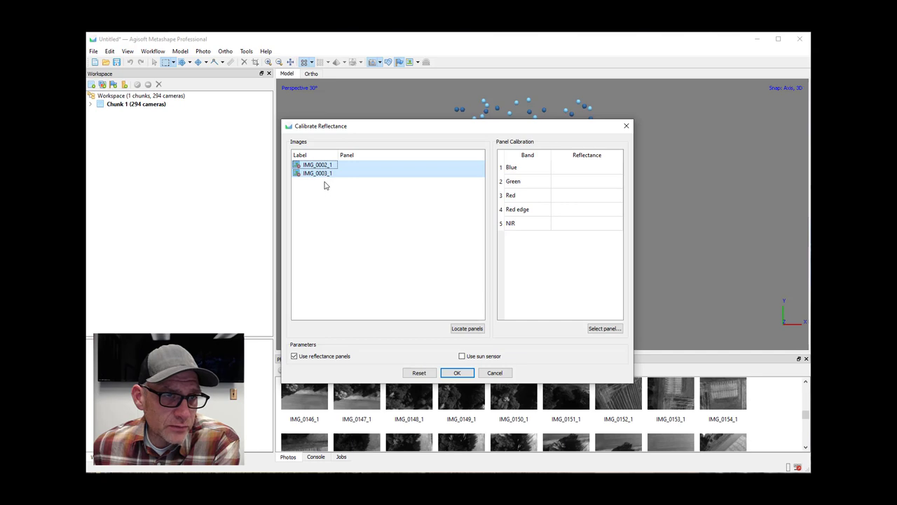
left_click(421, 224)
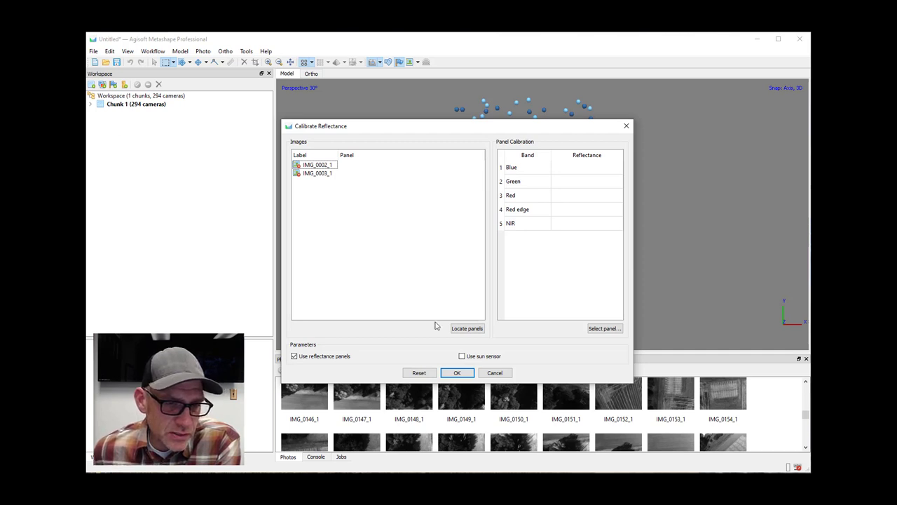
Locate the reflectance panel in both calibration images, then list the available reflectance panels.
left_click(468, 333)
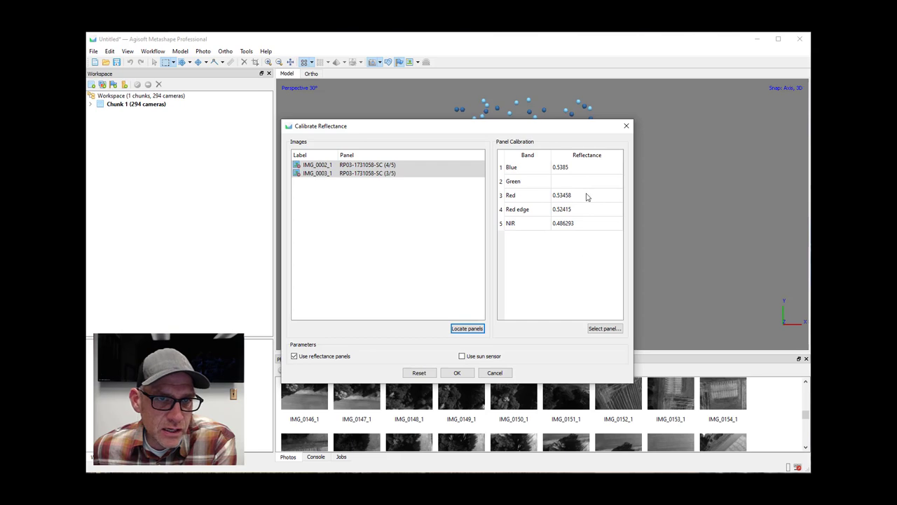
left_click(605, 329)
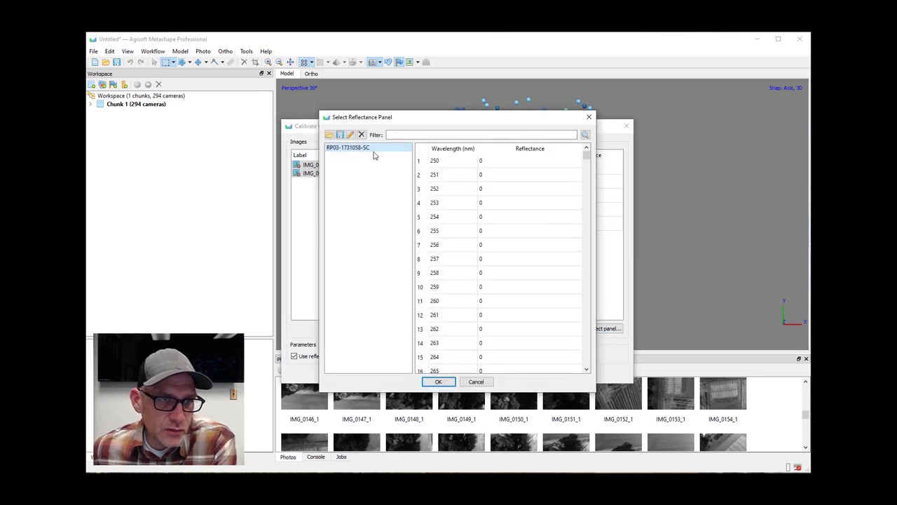
Load the RP03-1731058-SC.csv panel calibration file and confirm it as the reflectance panel.
left_click_drag(399, 127, 409, 125)
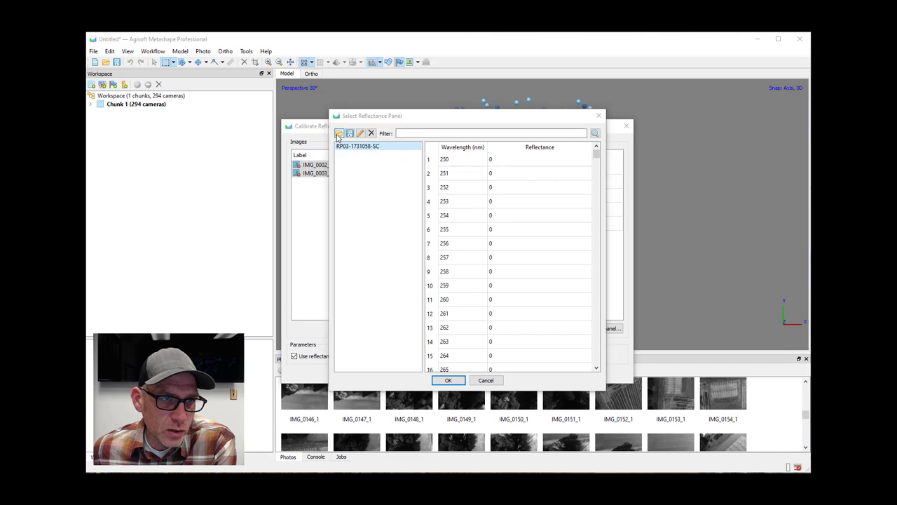
left_click(338, 133)
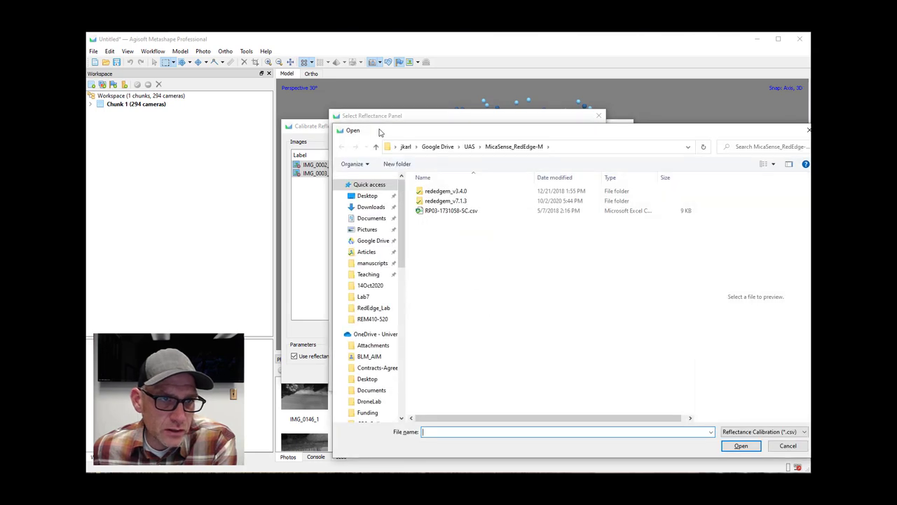
left_click_drag(381, 133, 366, 125)
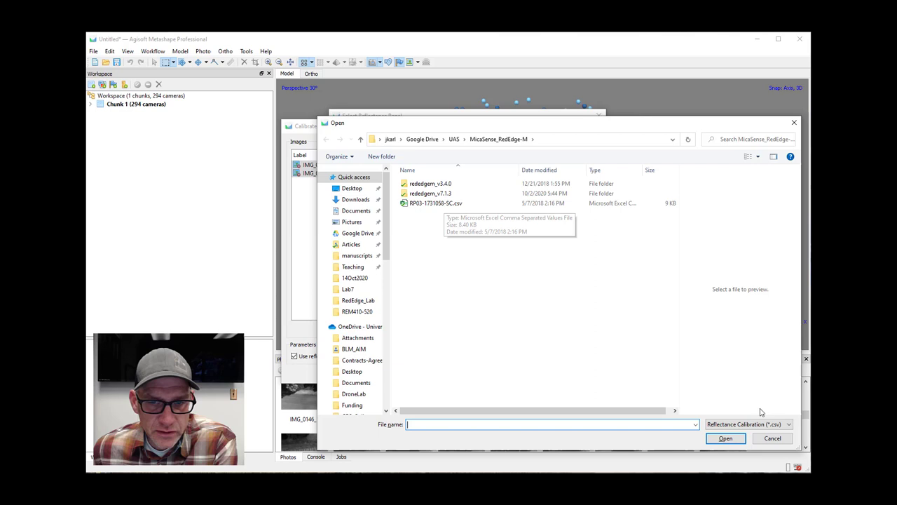
double_click(444, 203)
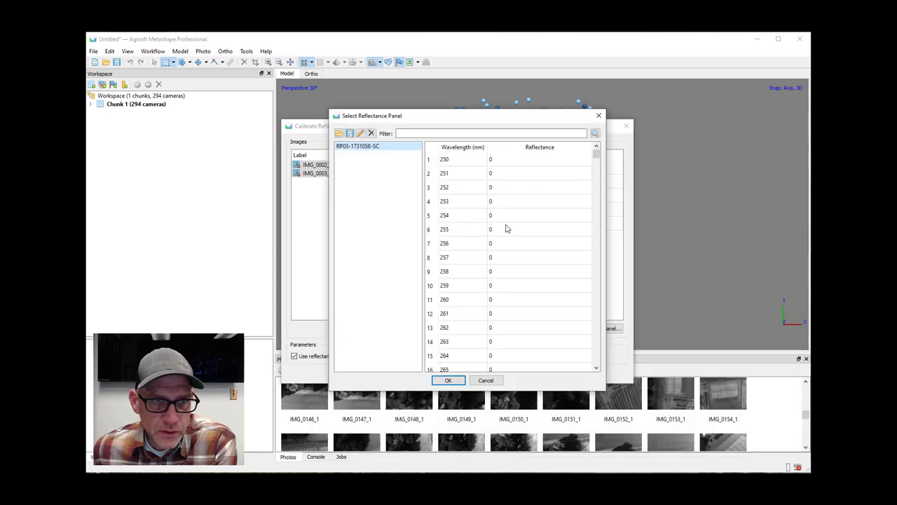
left_click(449, 381)
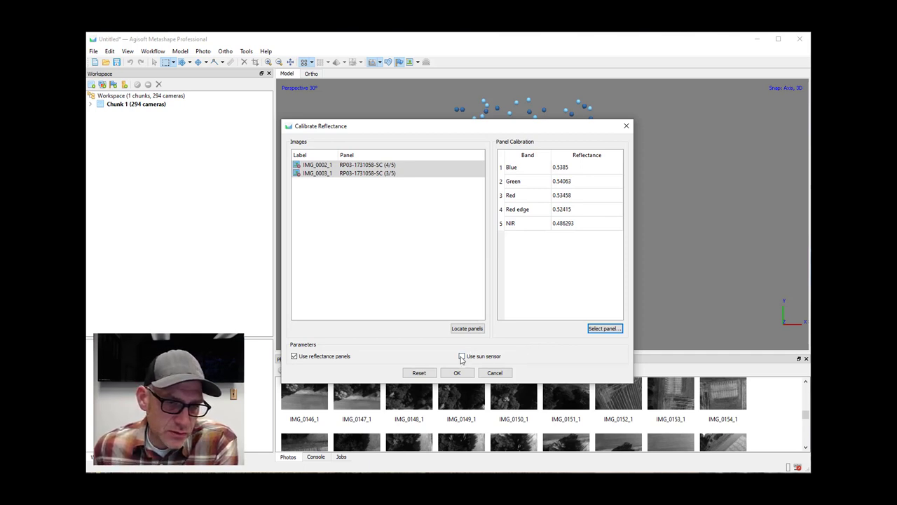
Run reflectance calibration using both the panel and the sun sensor data.
left_click(461, 356)
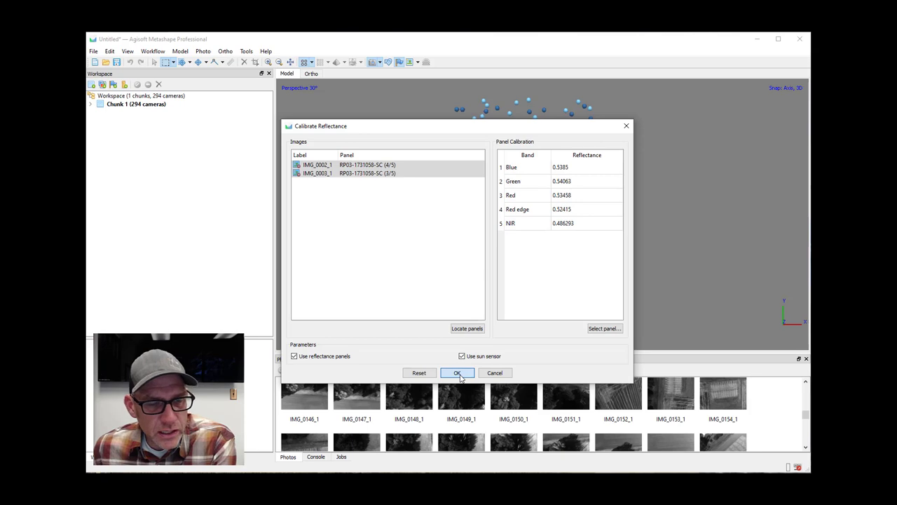
left_click(457, 373)
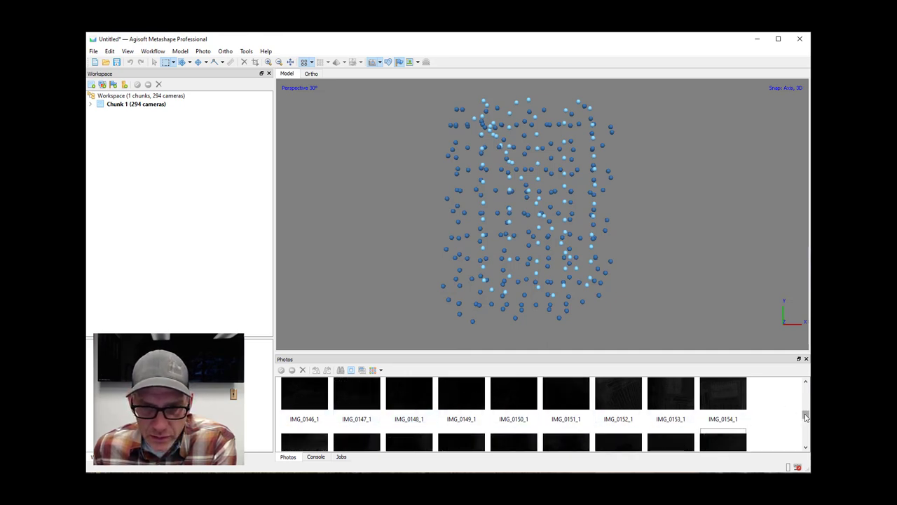
scroll(806, 415, "down", 1)
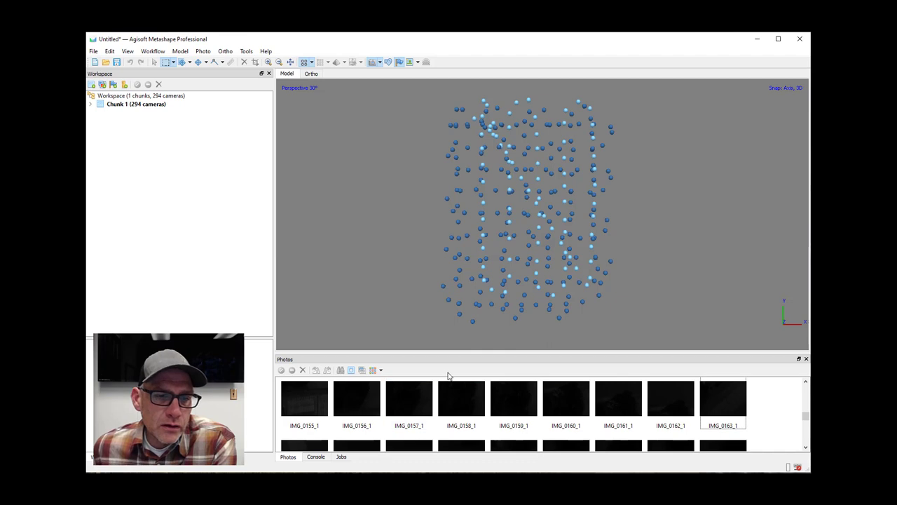
Set image brightness to 700% with Tools > Set Brightness so the calibrated photos are visible.
left_click(246, 51)
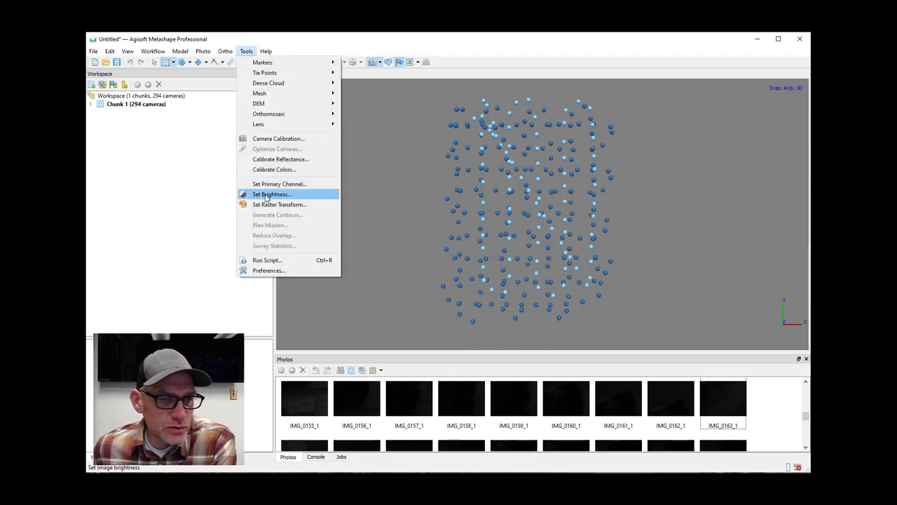
left_click(266, 195)
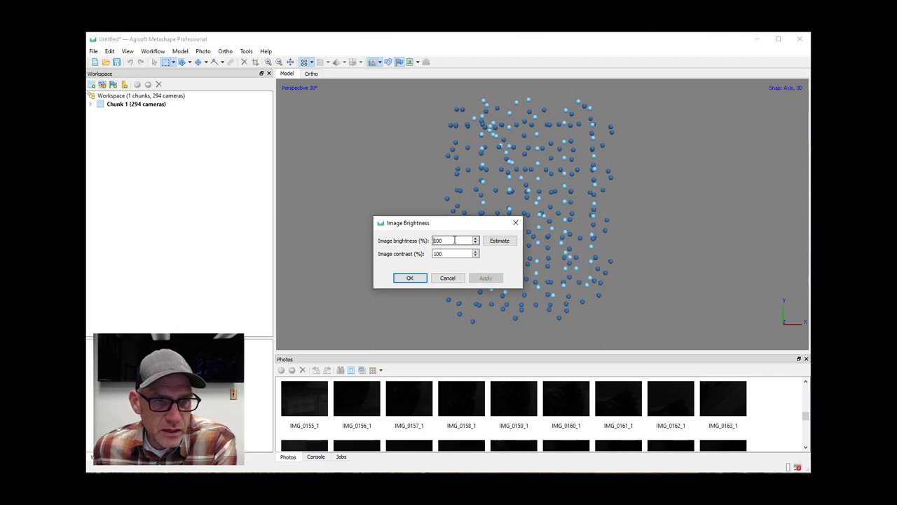
left_click_drag(455, 240, 404, 240)
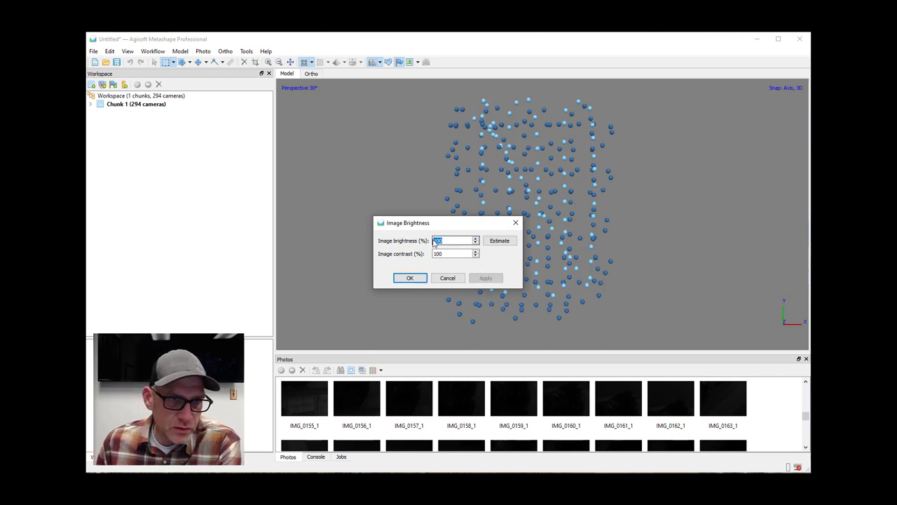
type("400")
left_click(487, 278)
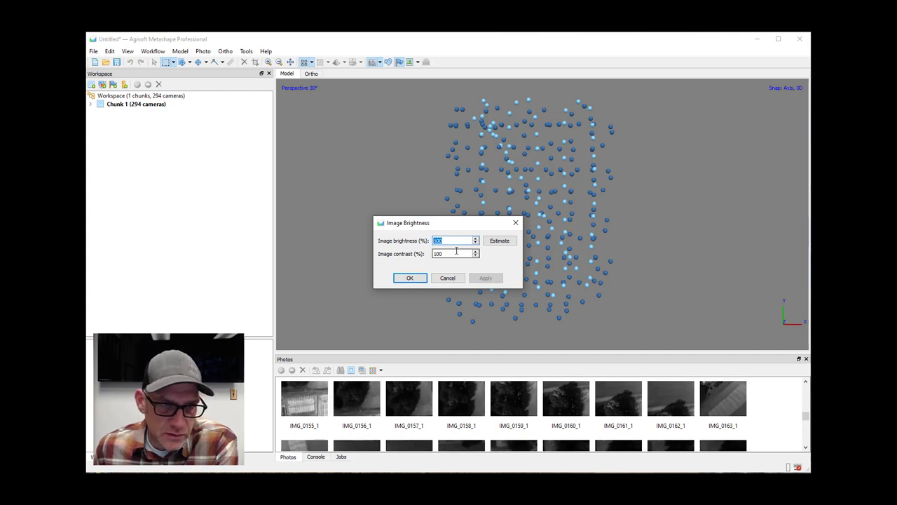
type("700")
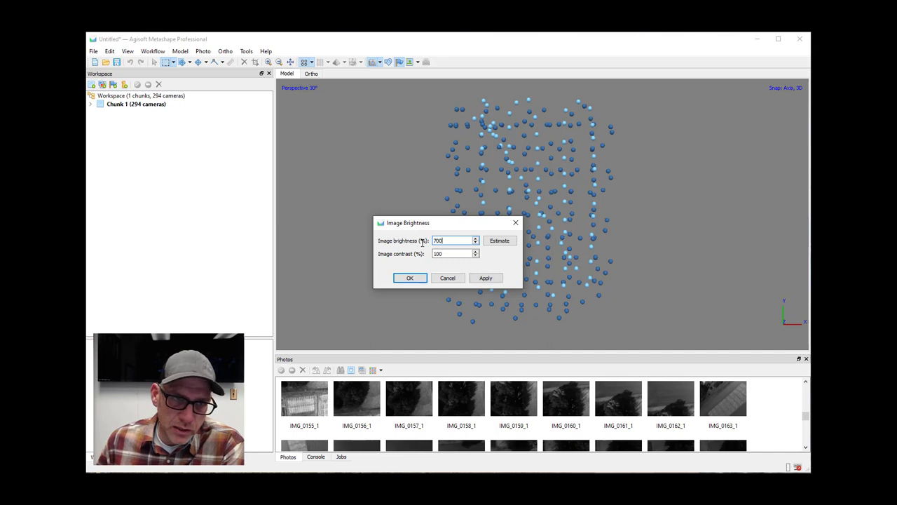
left_click(486, 278)
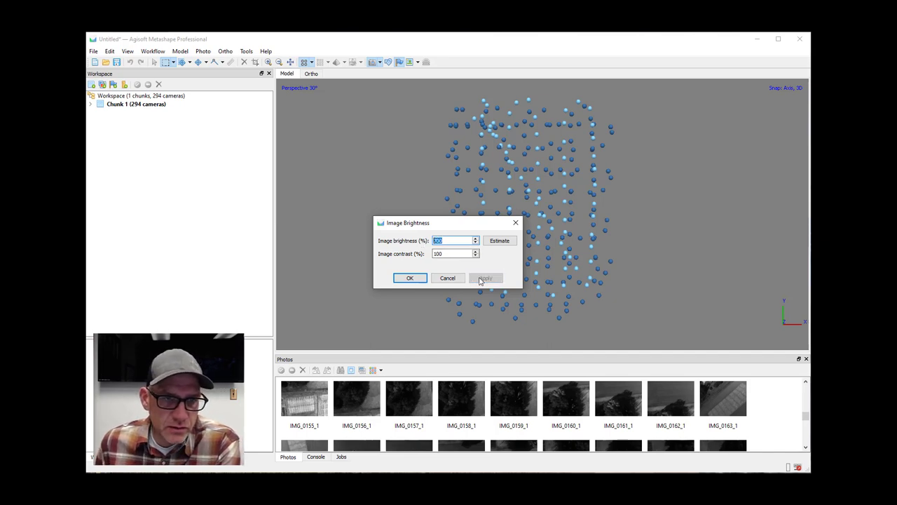
left_click(409, 279)
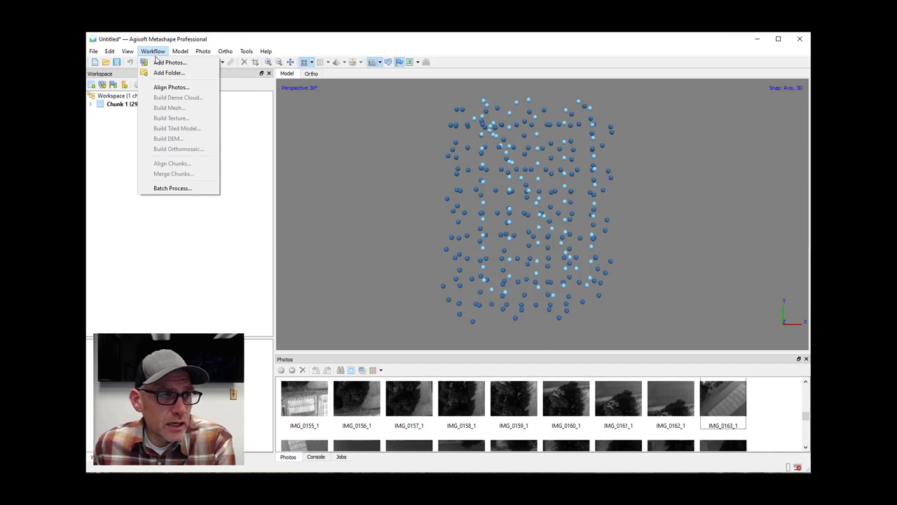
Align photos at Medium accuracy with reference preselection set to Source.
left_click(160, 87)
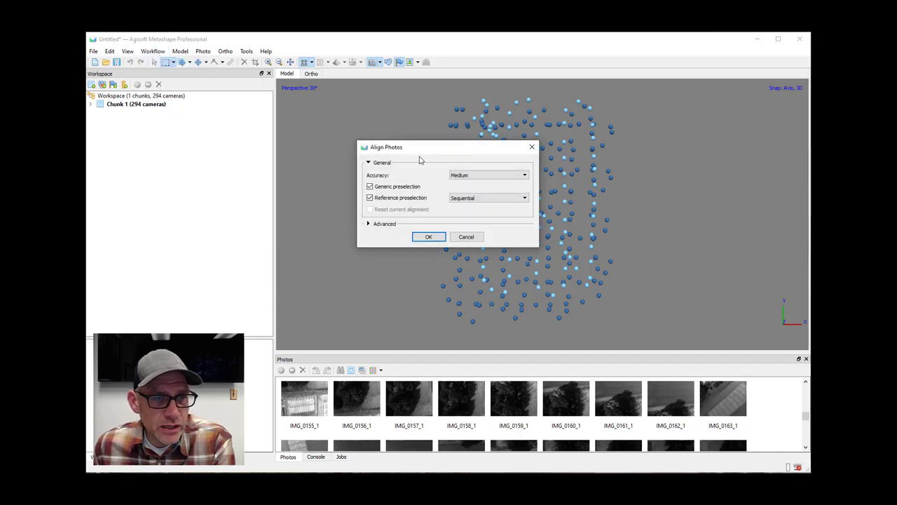
left_click(393, 224)
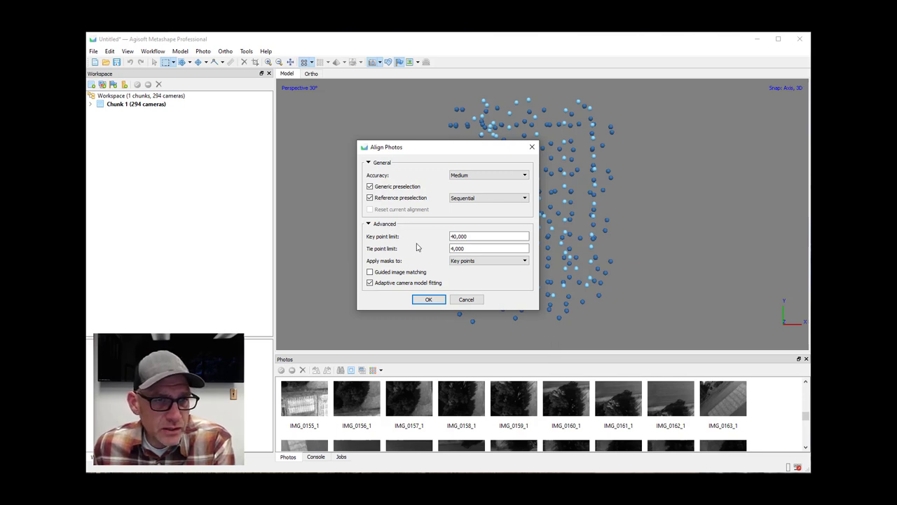
left_click(469, 199)
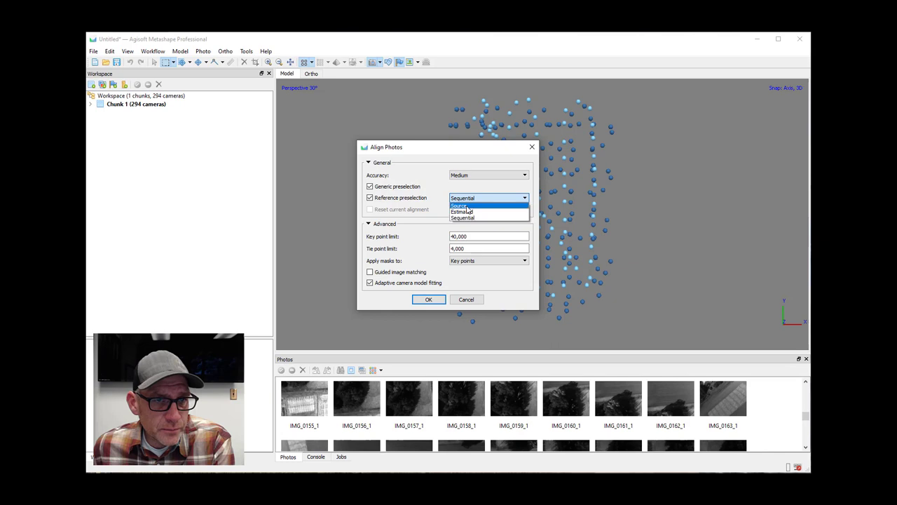
left_click(461, 206)
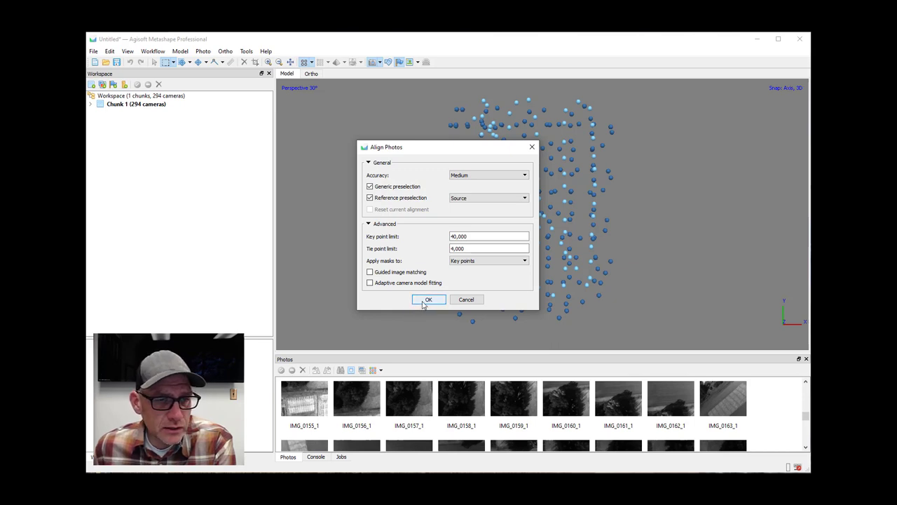
left_click(424, 301)
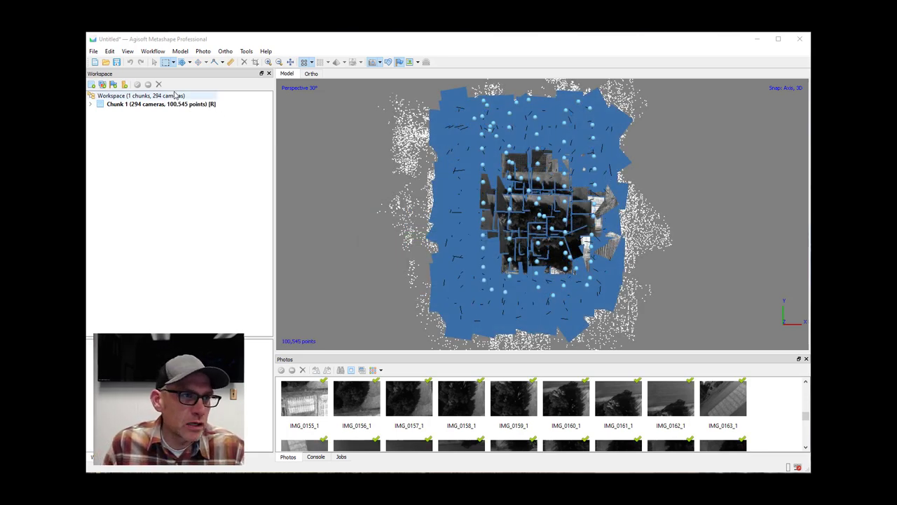
Orbit around the 100,545-point tie point cloud, then hide the camera positions.
left_click(155, 62)
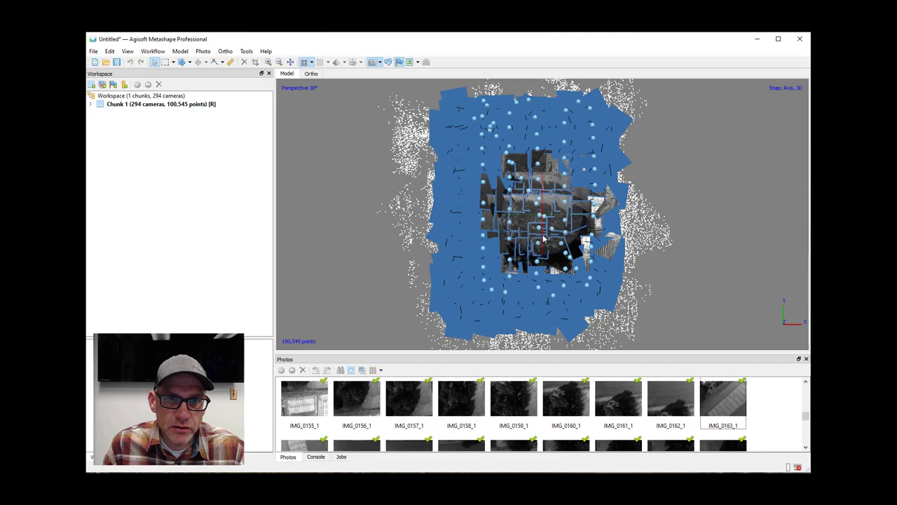
left_click_drag(542, 239, 560, 197)
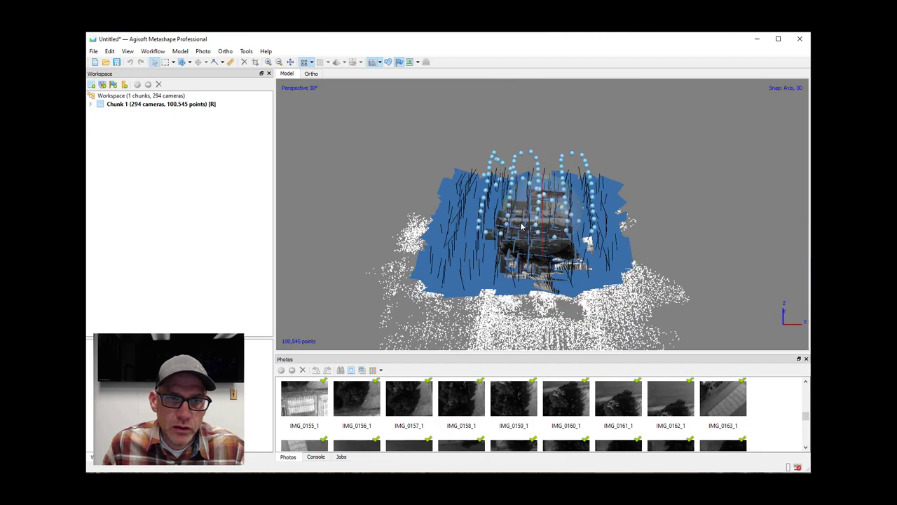
left_click_drag(520, 228, 552, 201)
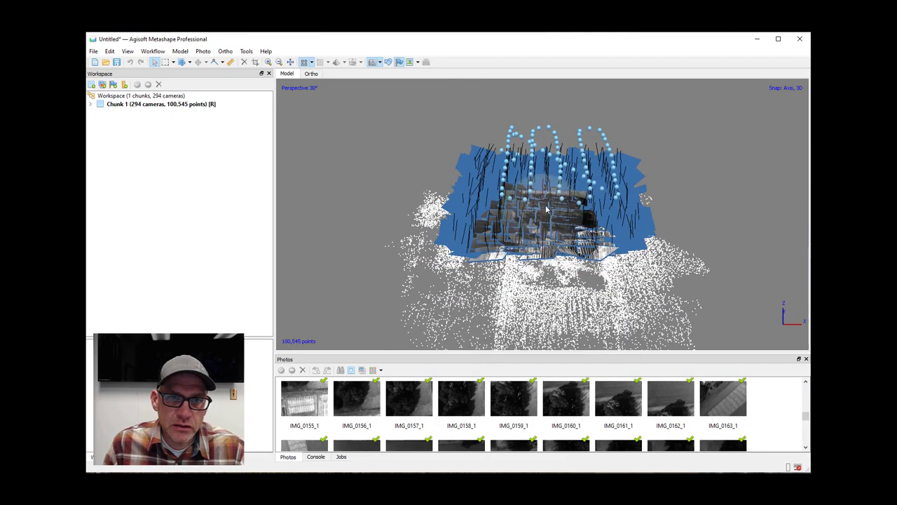
left_click_drag(533, 231, 482, 236)
mouse_move(545, 238)
left_mouse_down()
mouse_move(546, 250)
mouse_move(544, 238)
left_mouse_up()
left_click_drag(485, 247, 486, 241)
left_click_drag(561, 267, 572, 230)
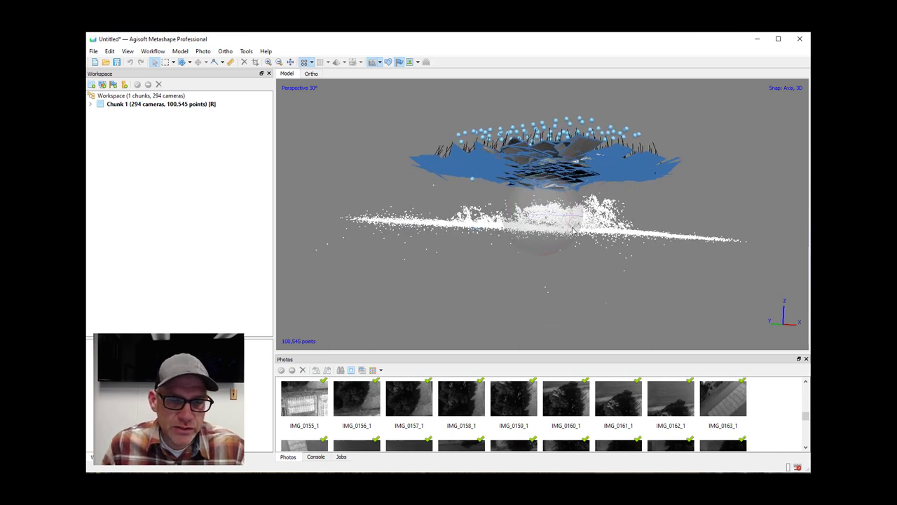
left_click_drag(555, 192, 516, 201)
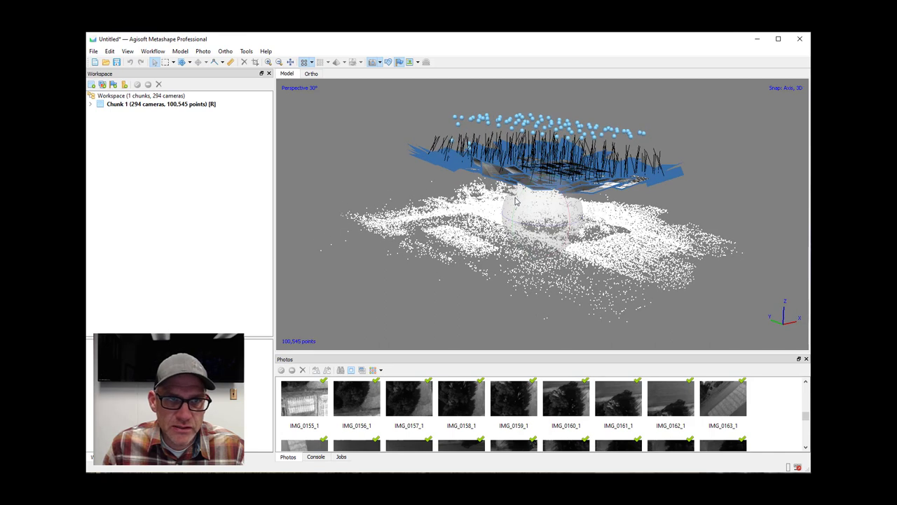
left_click(372, 63)
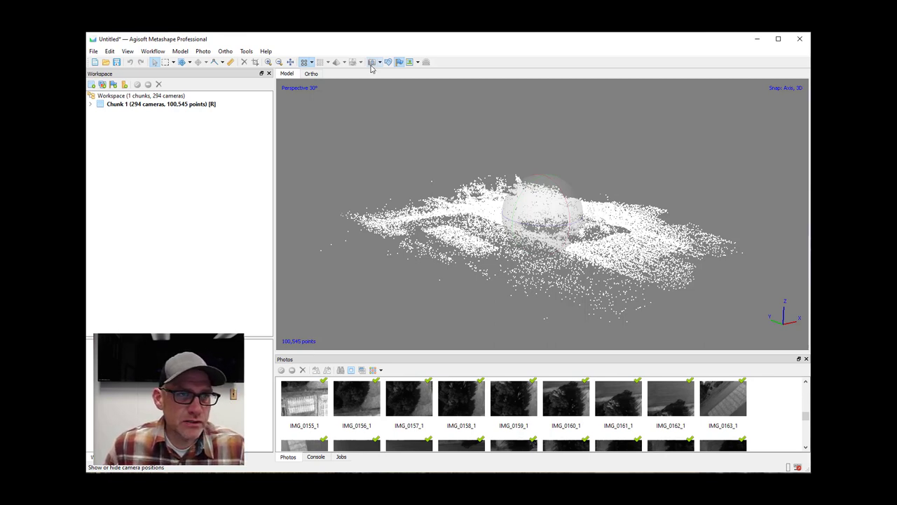
Gradually select tie points with reconstruction uncertainty above level 50 and delete those 1,539 points.
left_click(179, 53)
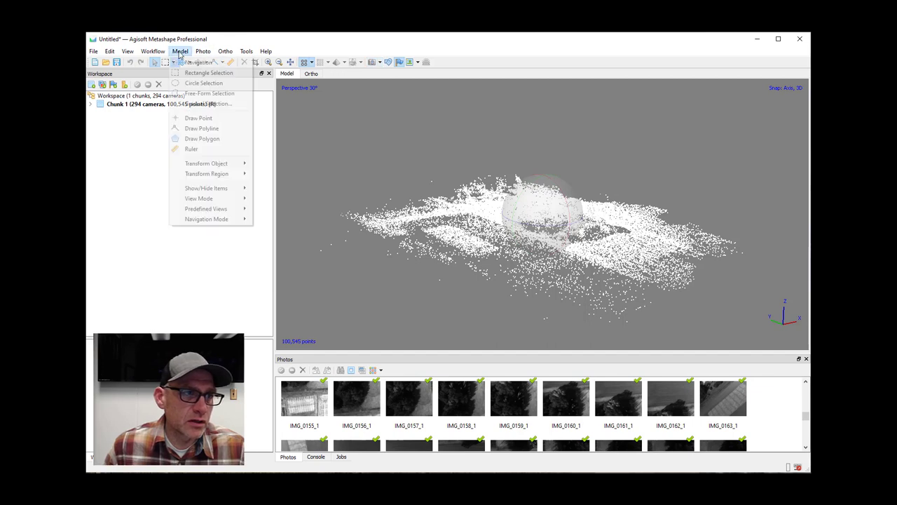
left_click(201, 104)
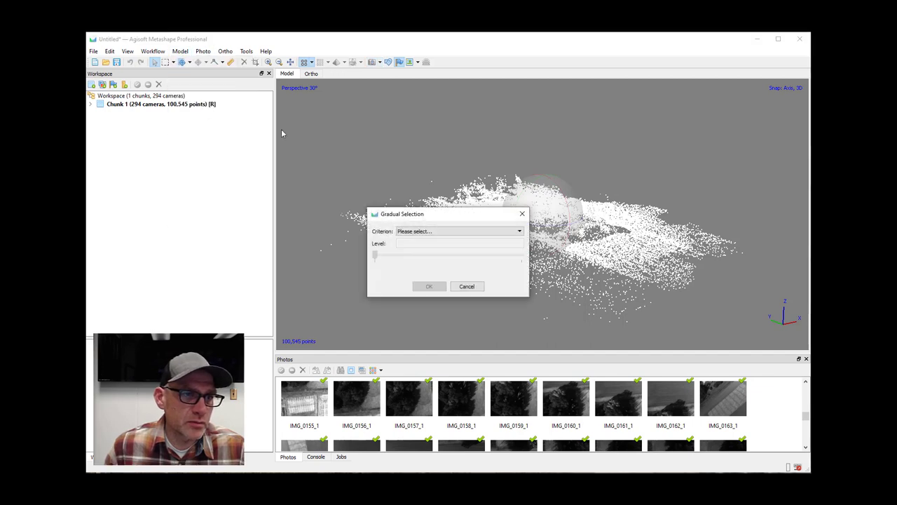
left_click(414, 231)
left_click(421, 251)
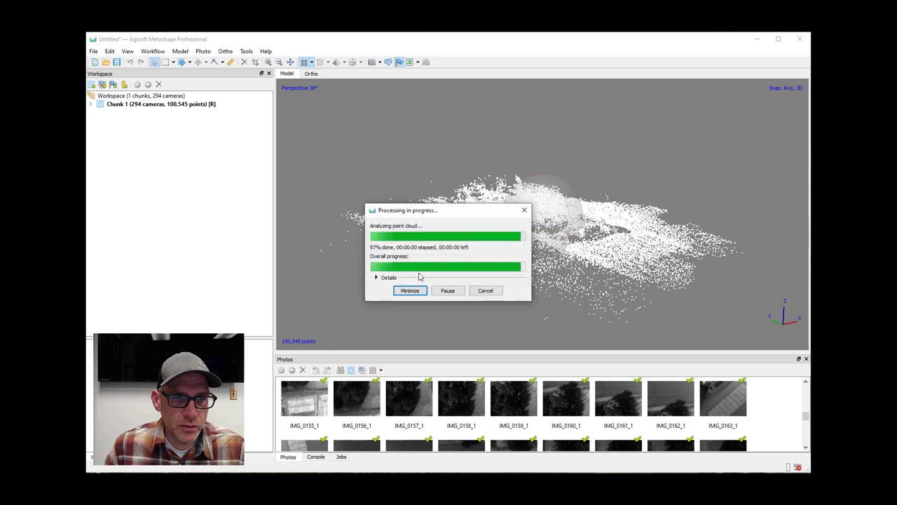
left_click_drag(374, 255, 462, 254)
left_click(454, 242)
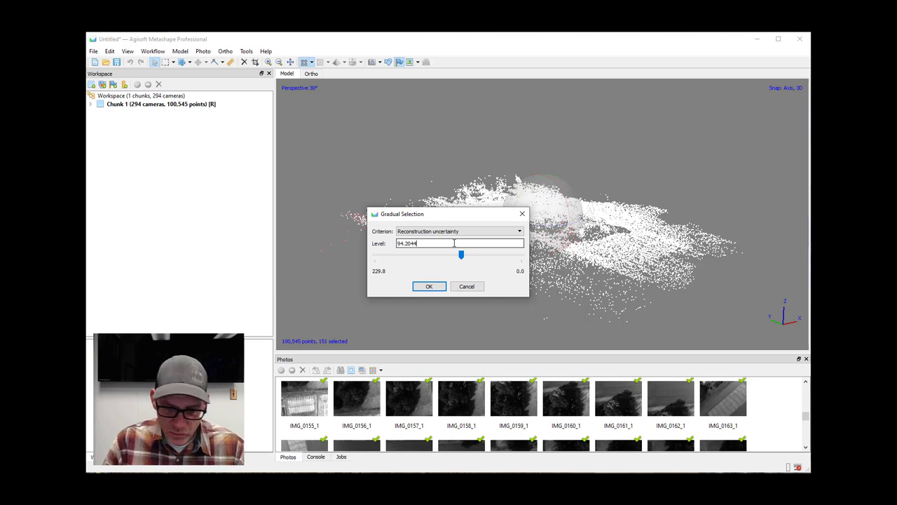
double_click(454, 243)
type("50")
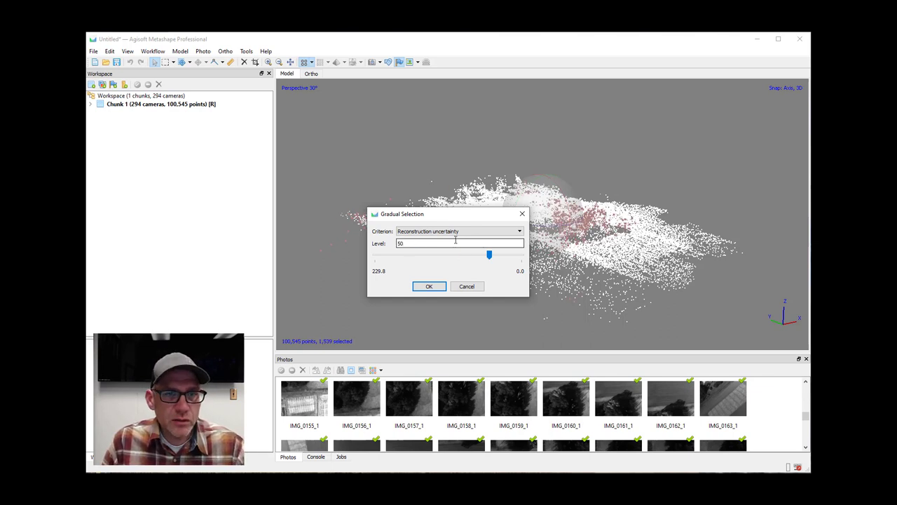
left_click_drag(466, 214, 722, 114)
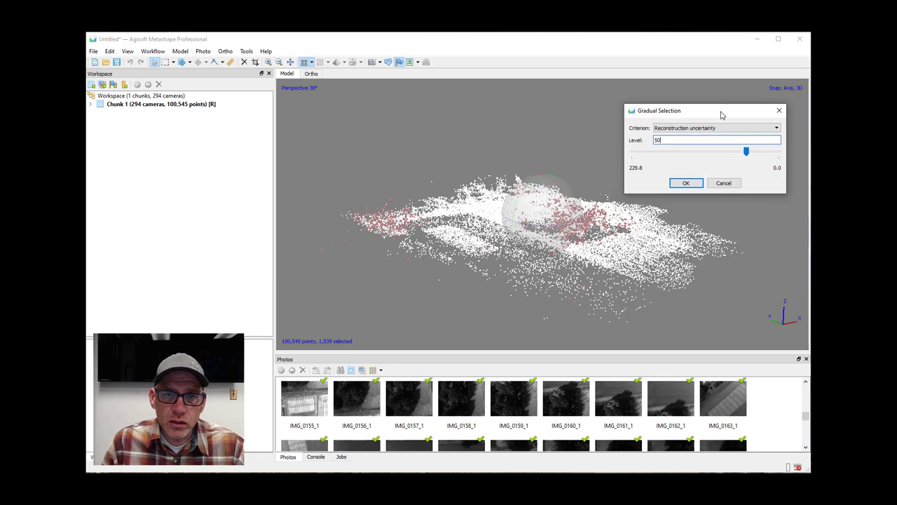
left_click(686, 183)
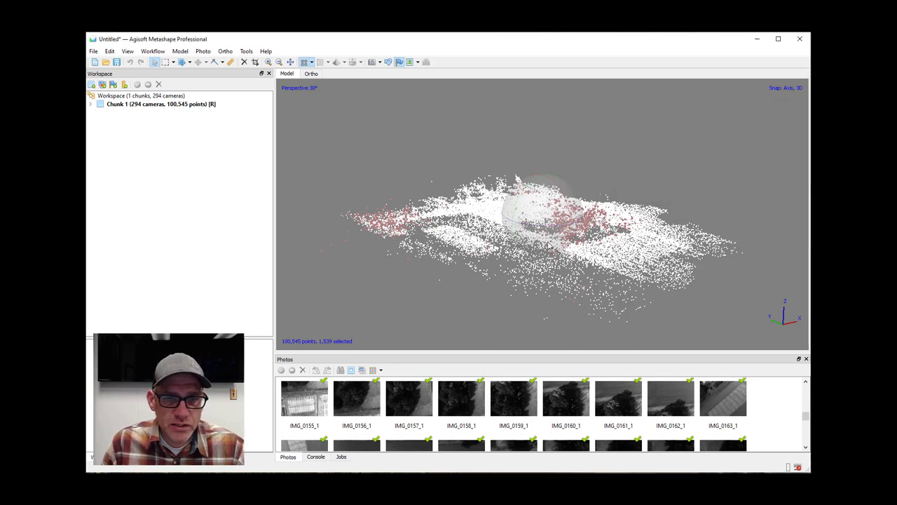
left_click(244, 61)
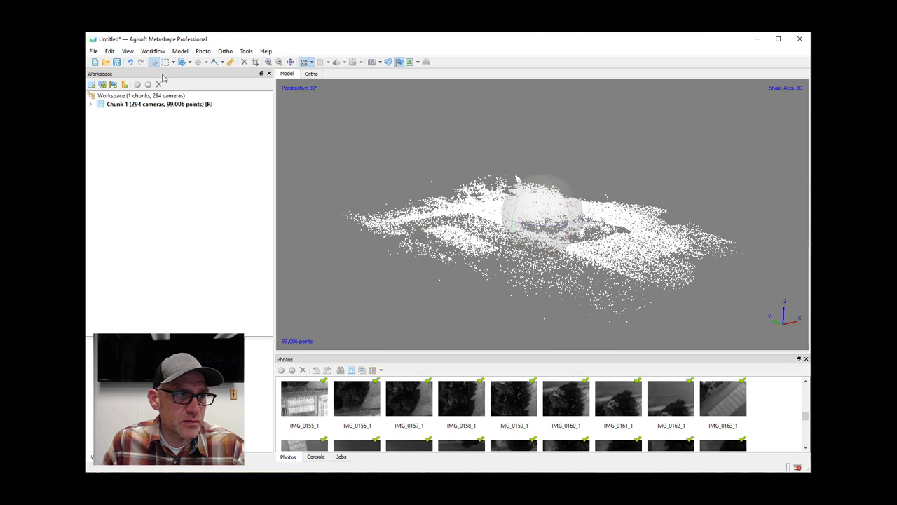
Optimize camera alignment with the default fit parameters from the Reference pane.
left_click(131, 457)
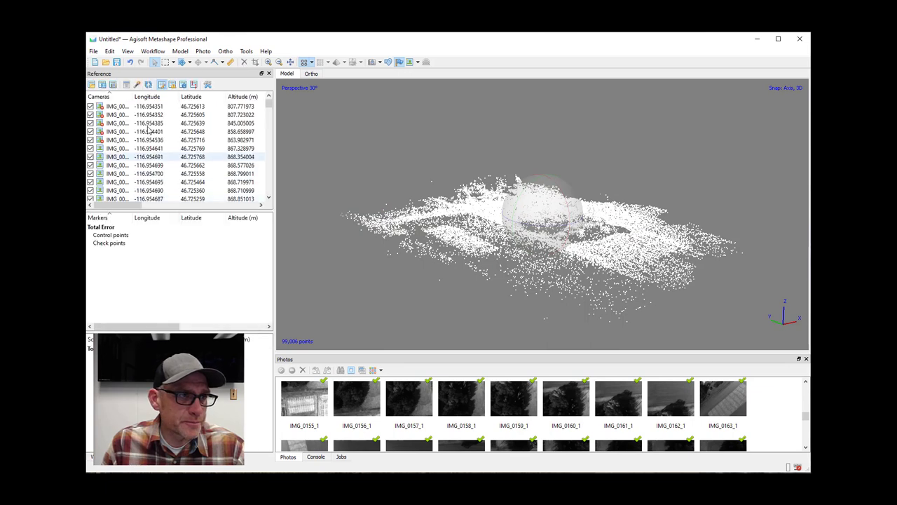
left_click(137, 84)
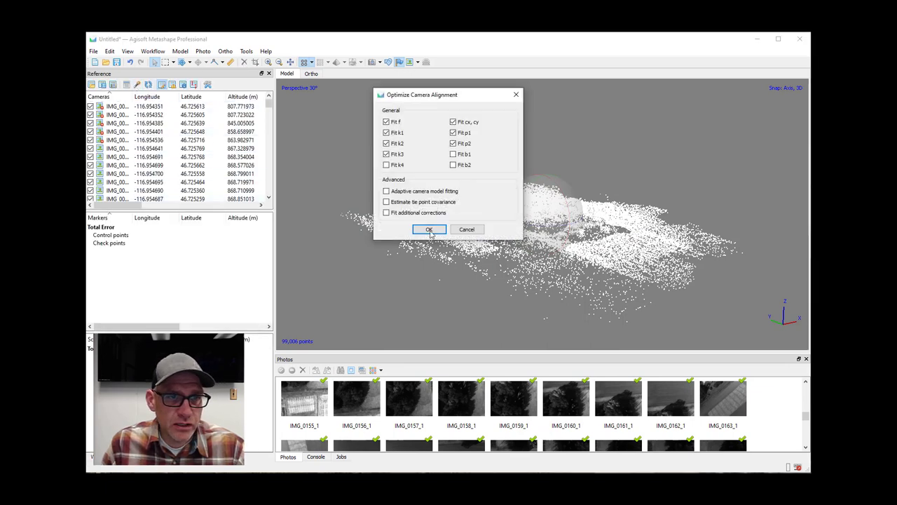
left_click(429, 230)
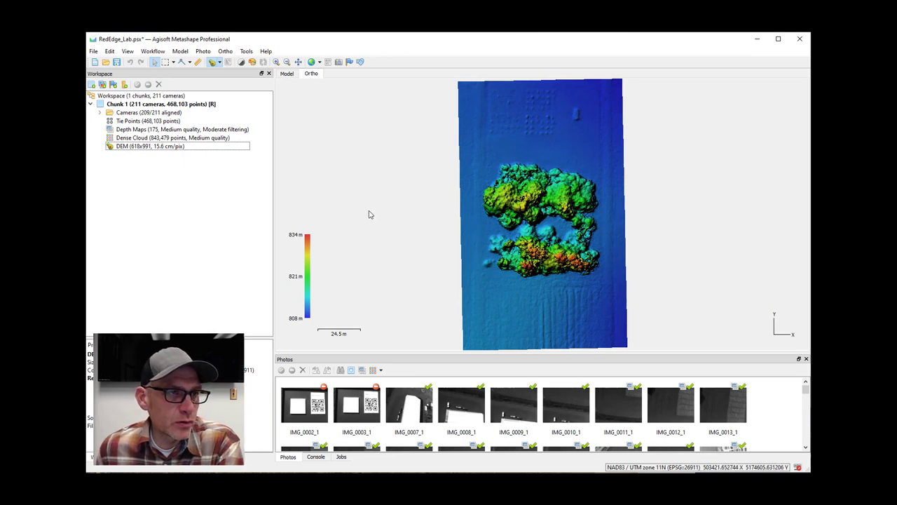
left_click(247, 52)
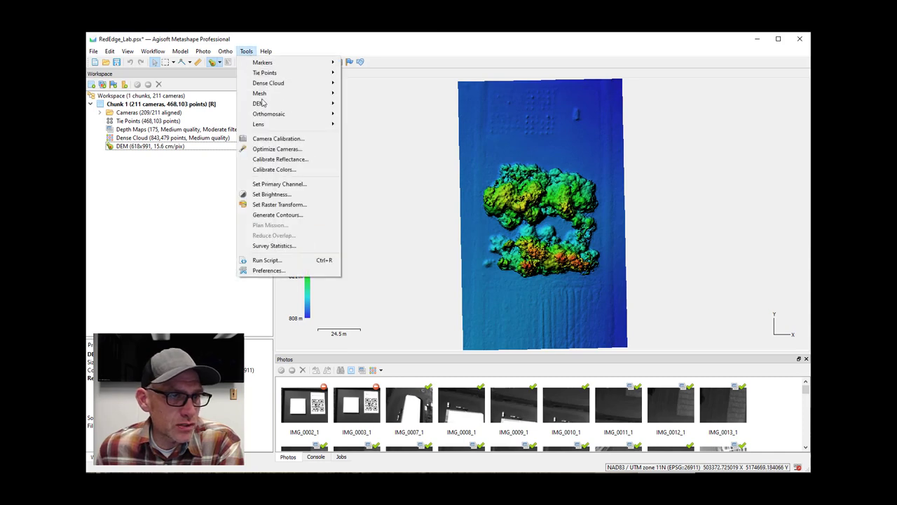
left_click(276, 140)
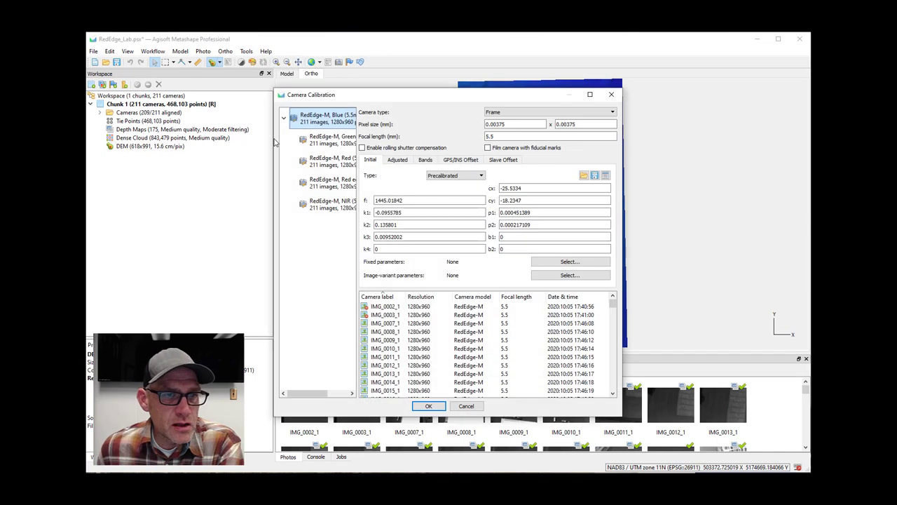
left_click(424, 160)
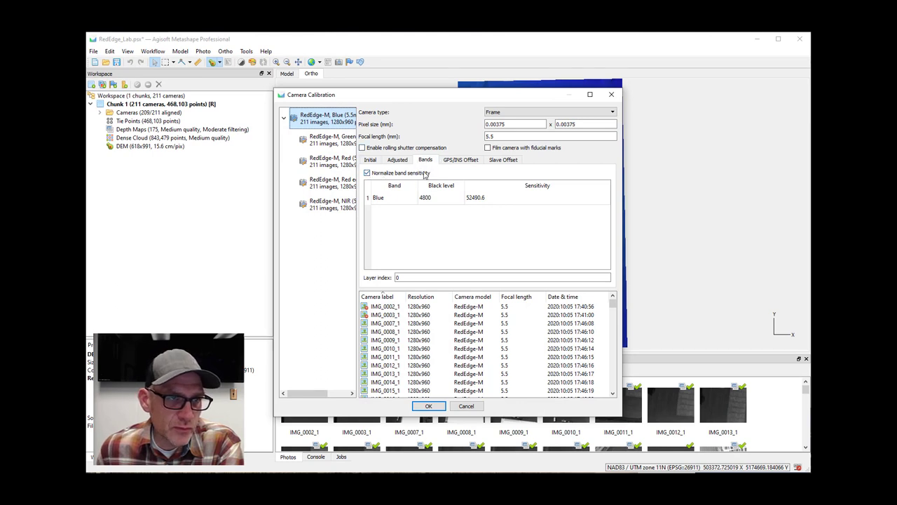
left_click(367, 173)
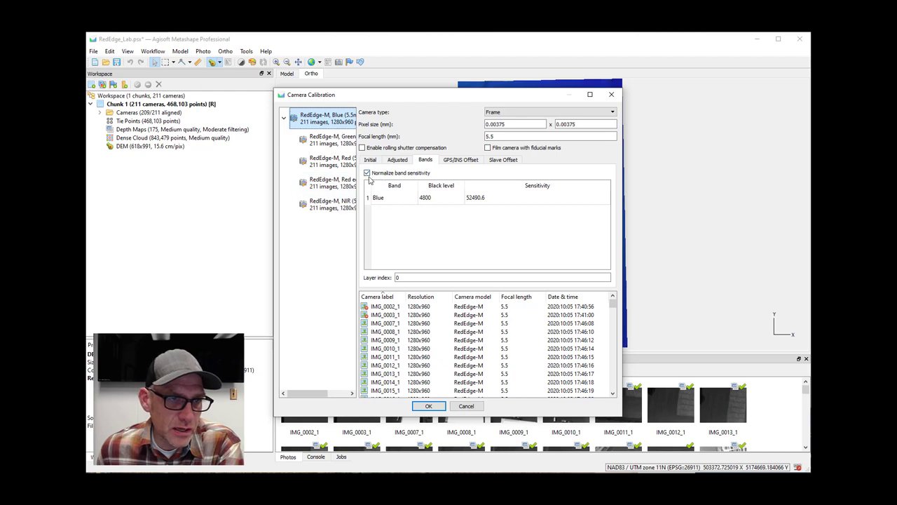
left_click(457, 408)
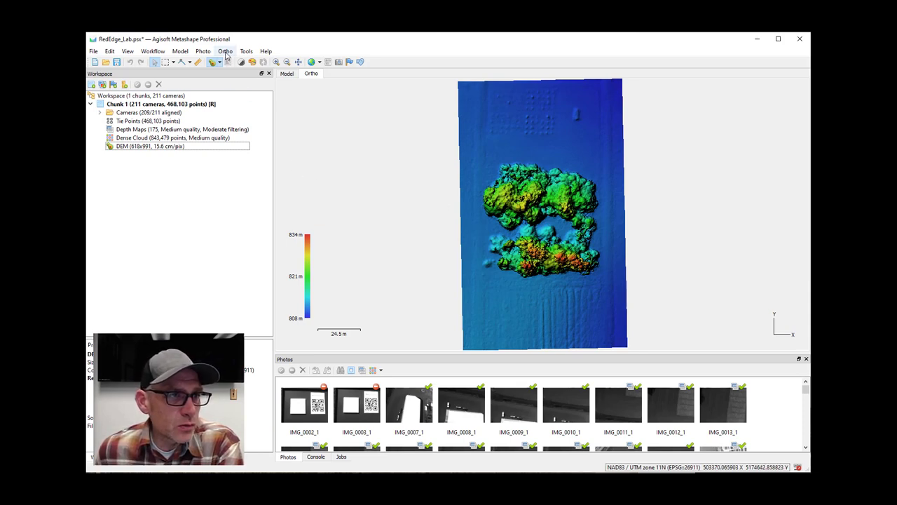
Build the orthomosaic on the DEM surface with Average blending mode.
left_click(153, 51)
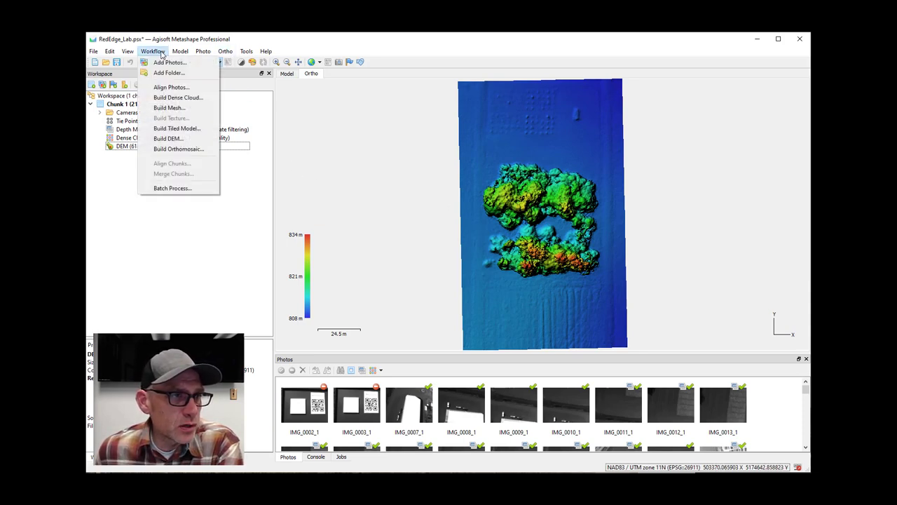
left_click(178, 149)
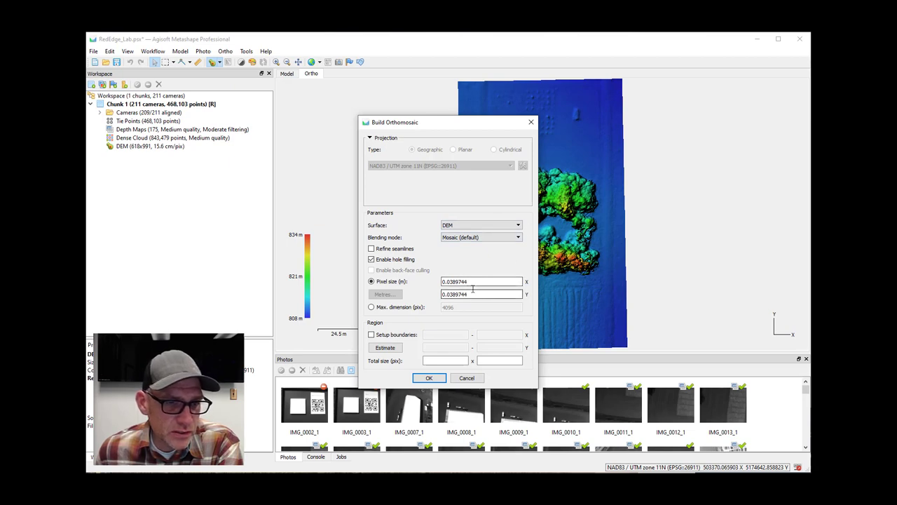
left_click(498, 238)
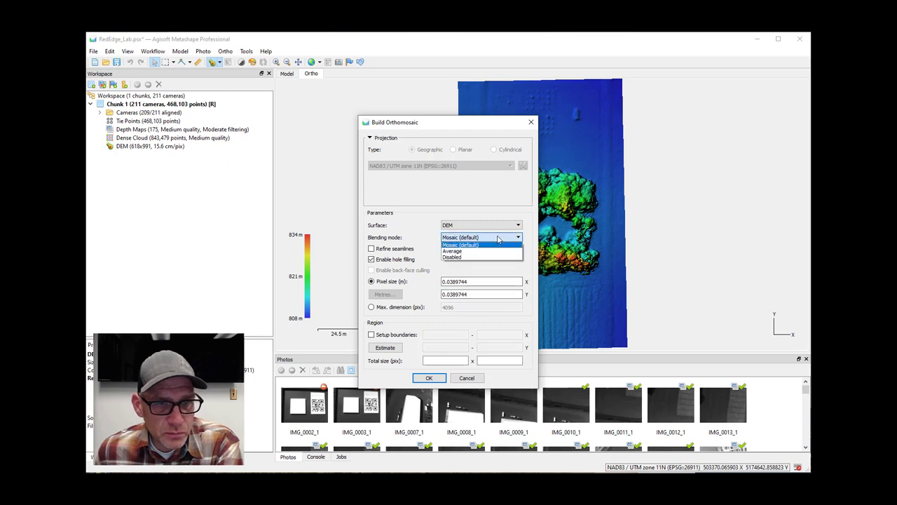
left_click(484, 251)
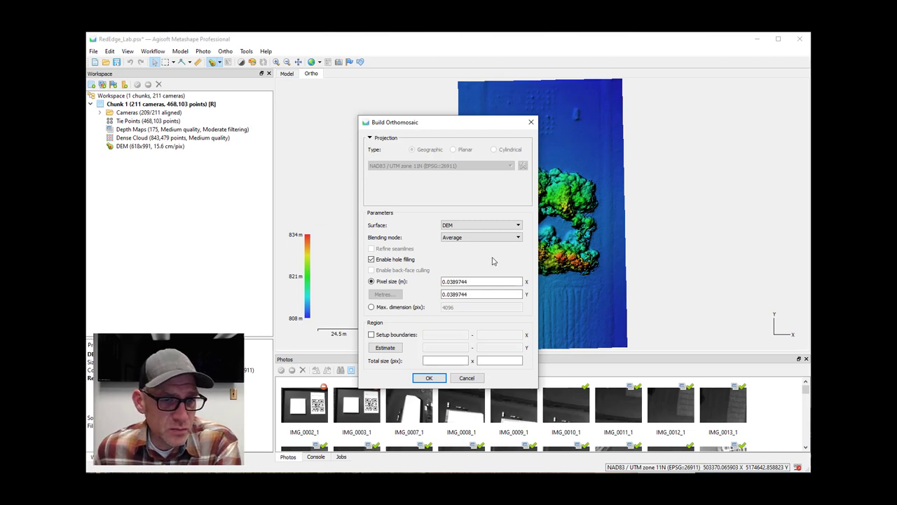
left_click(439, 378)
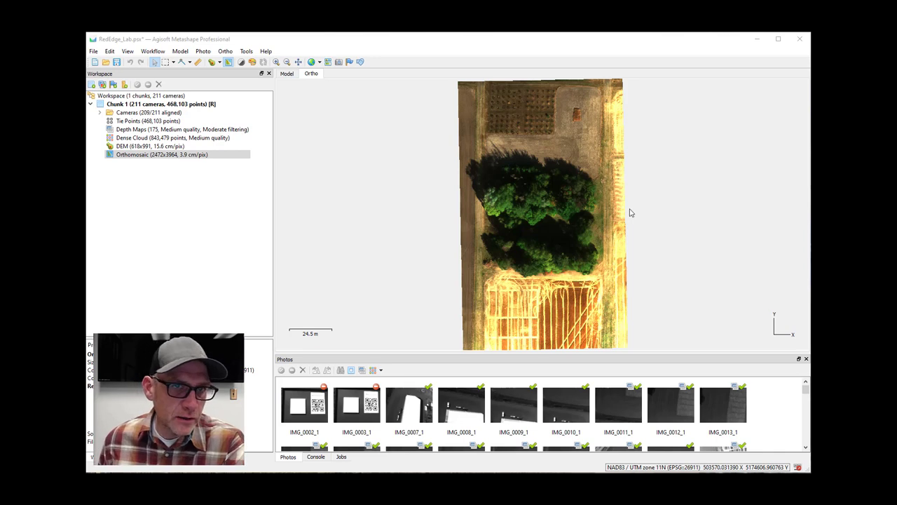
left_click(94, 53)
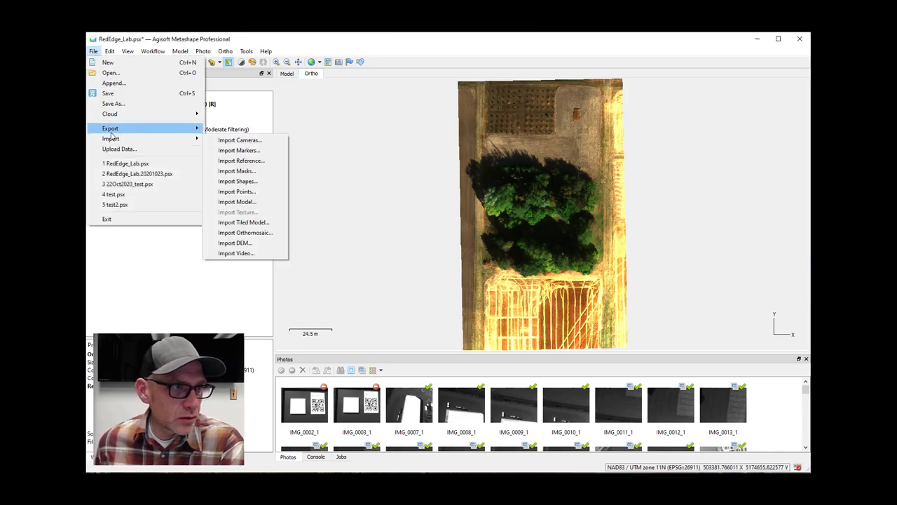
mouse_move(175, 128)
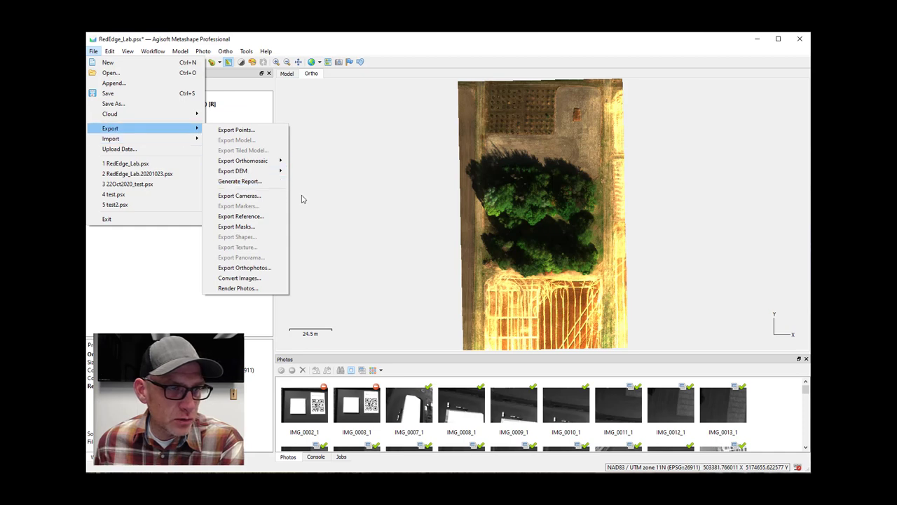
key("Escape")
key("Escape")
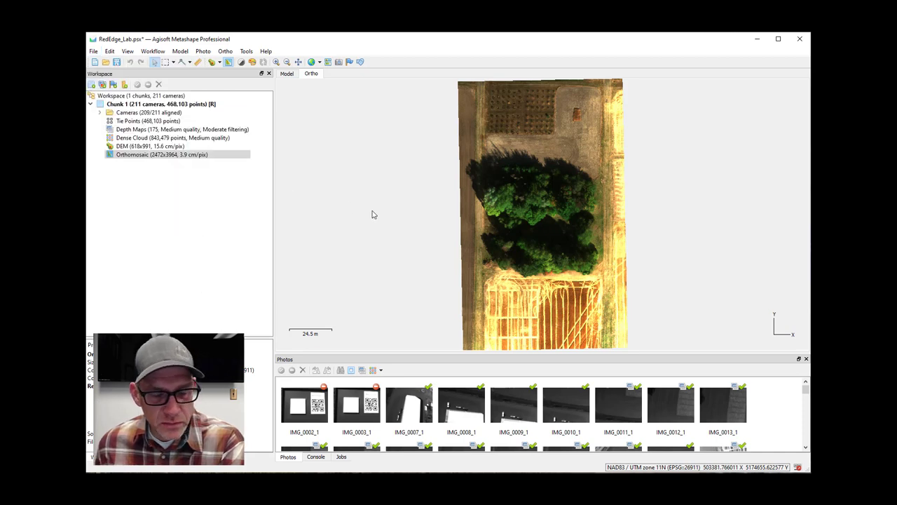